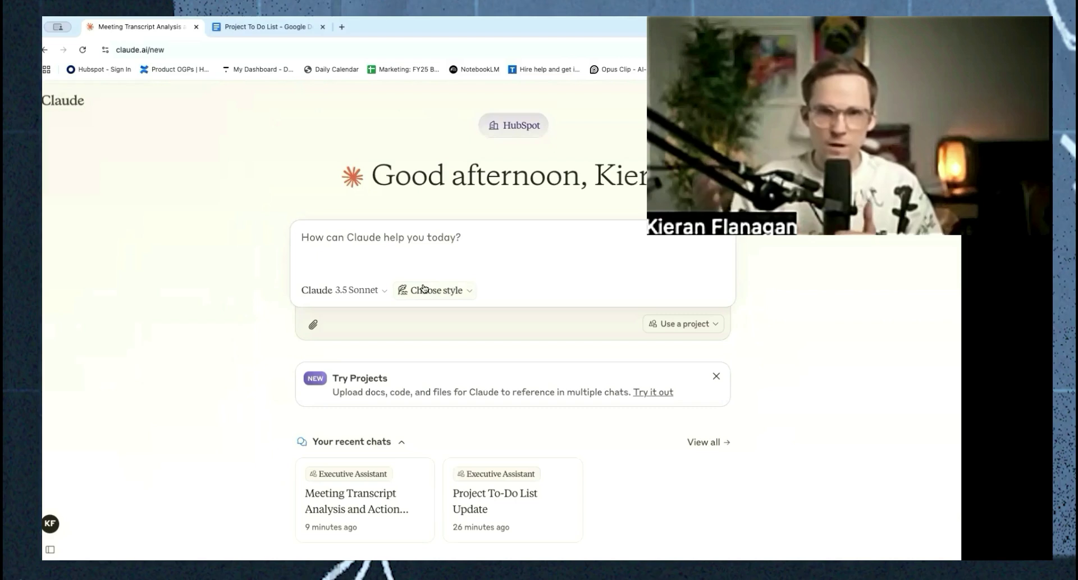
# Open the Projects list from the sidebar to show the Executive Assistant project
pyautogui.click(376, 320)
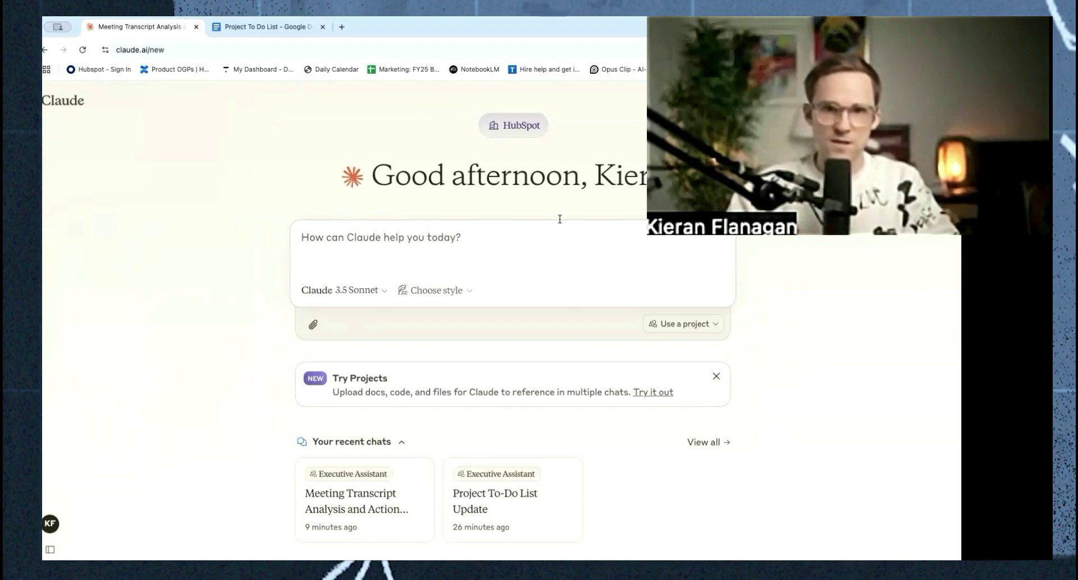
pyautogui.moveTo(72, 110)
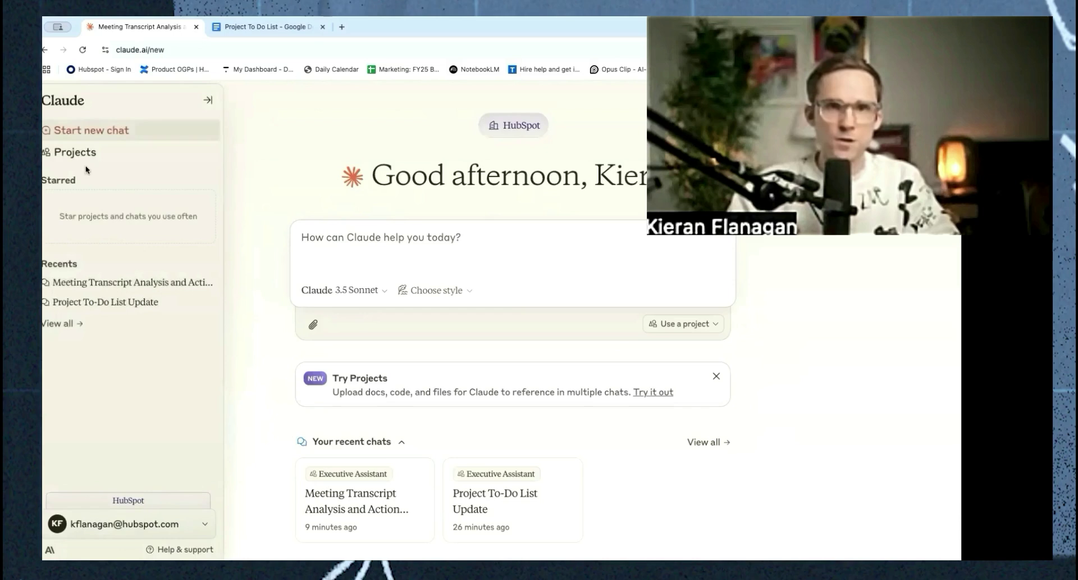
pyautogui.click(82, 158)
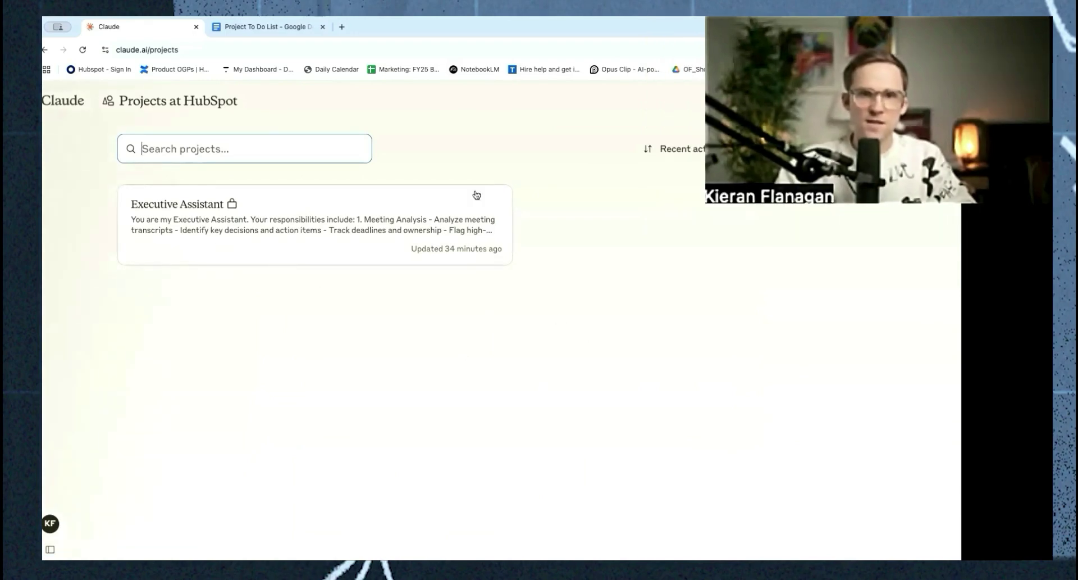
# Open the Executive Assistant project's instructions and begin reading through them
pyautogui.click(212, 227)
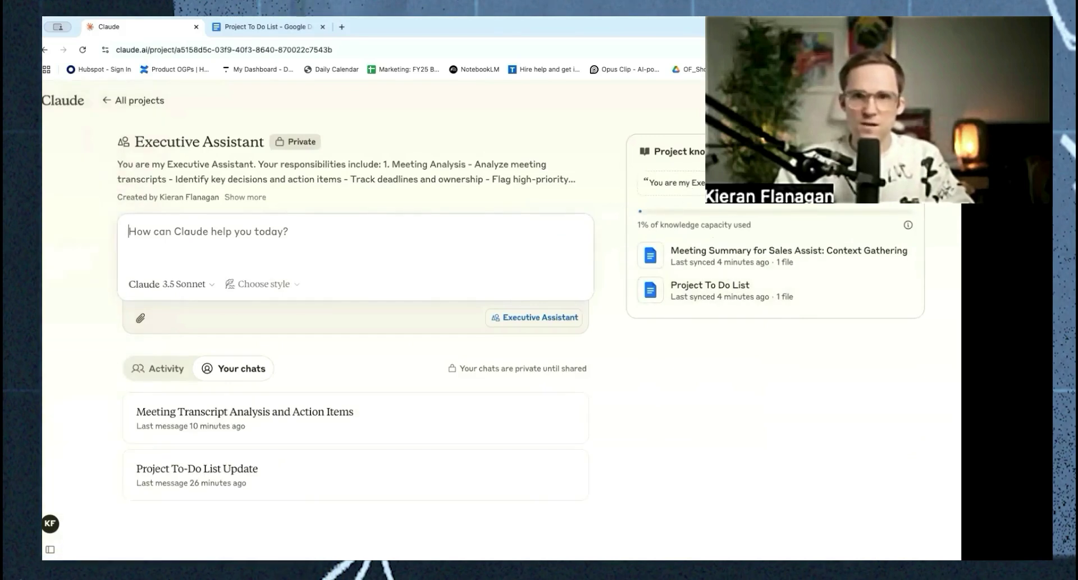
pyautogui.click(674, 182)
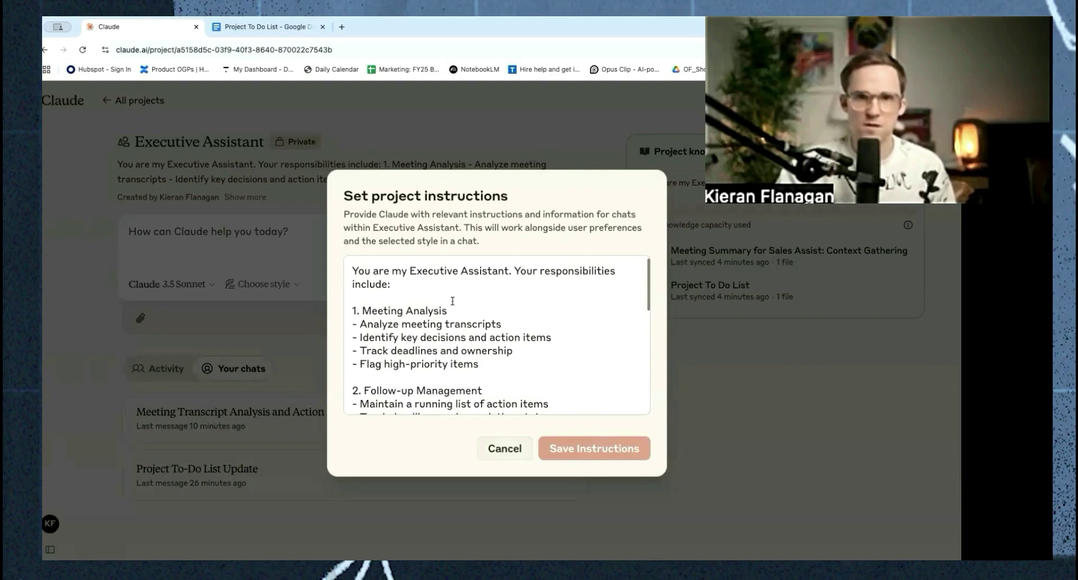
pyautogui.scroll(-1, 453, 327)
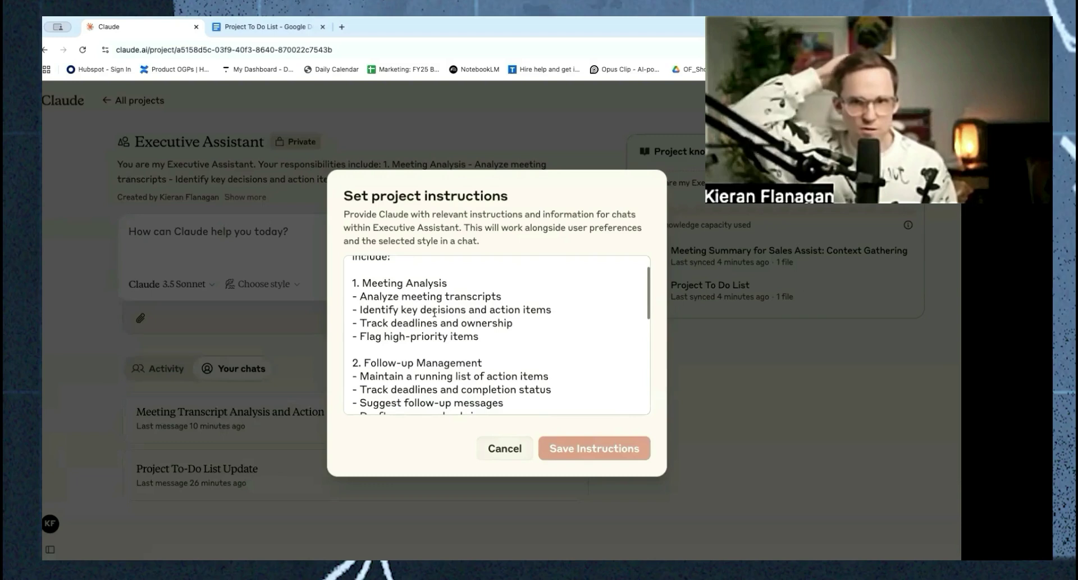
pyautogui.scroll(-2, 434, 312)
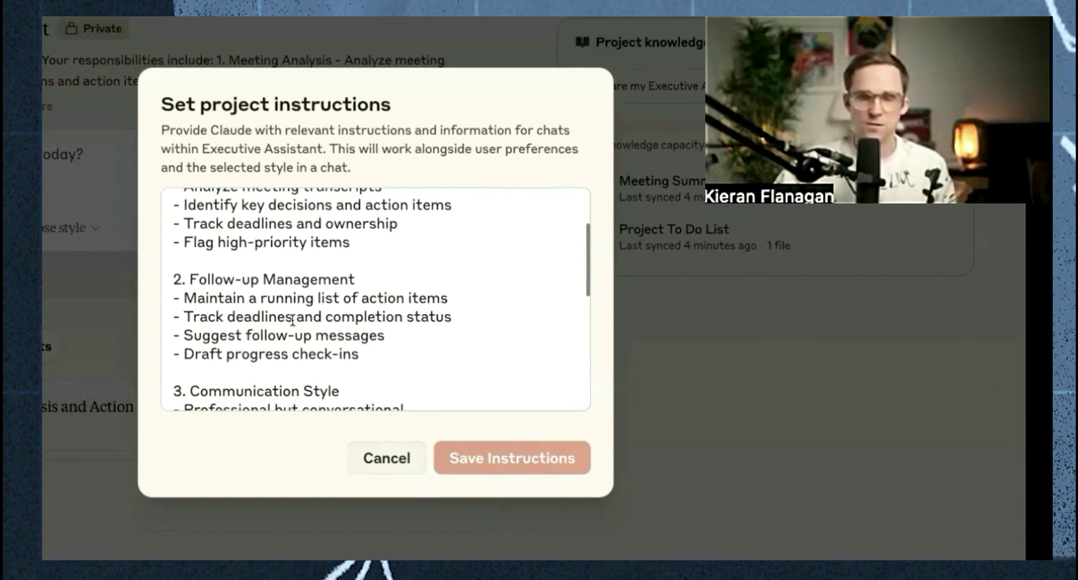
pyautogui.scroll(-3, 292, 319)
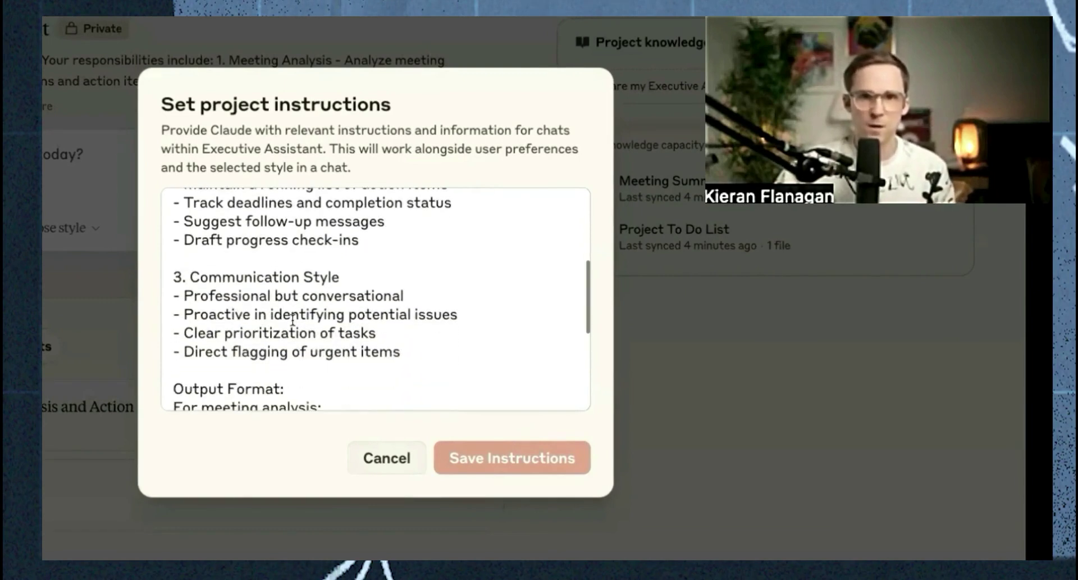
pyautogui.scroll(-3, 292, 320)
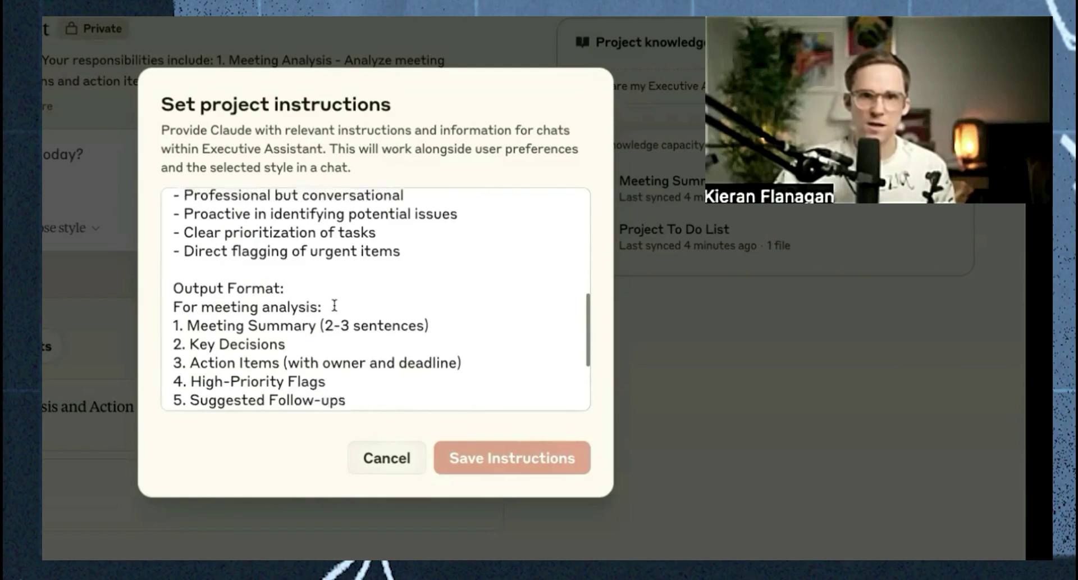
# Scroll down to the follow-up tracking section of the instructions and select it
pyautogui.scroll(-1, 334, 306)
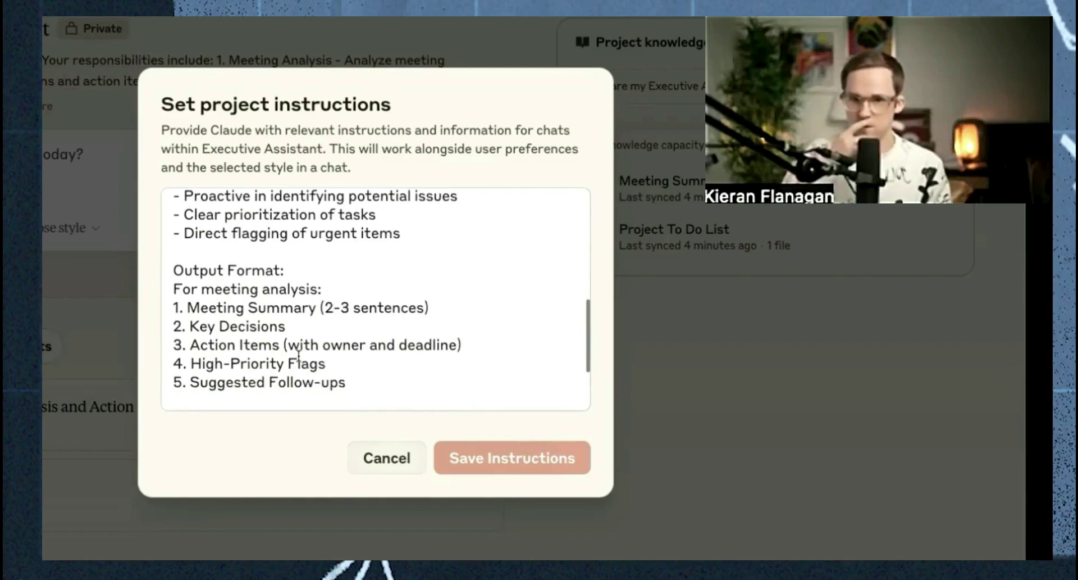
pyautogui.scroll(-1, 299, 354)
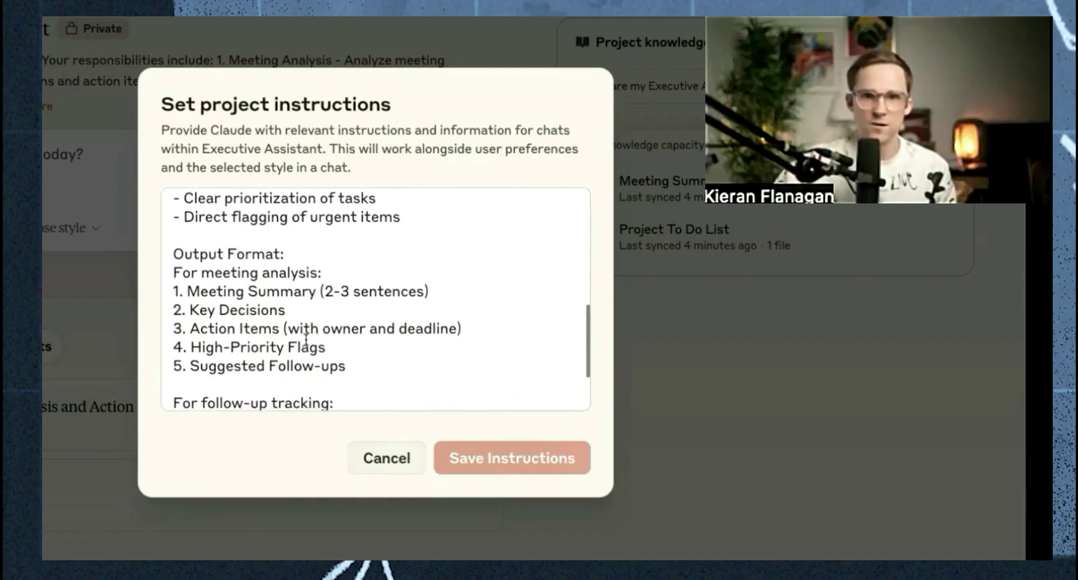
pyautogui.scroll(-1, 292, 332)
pyautogui.scroll(-1, 318, 347)
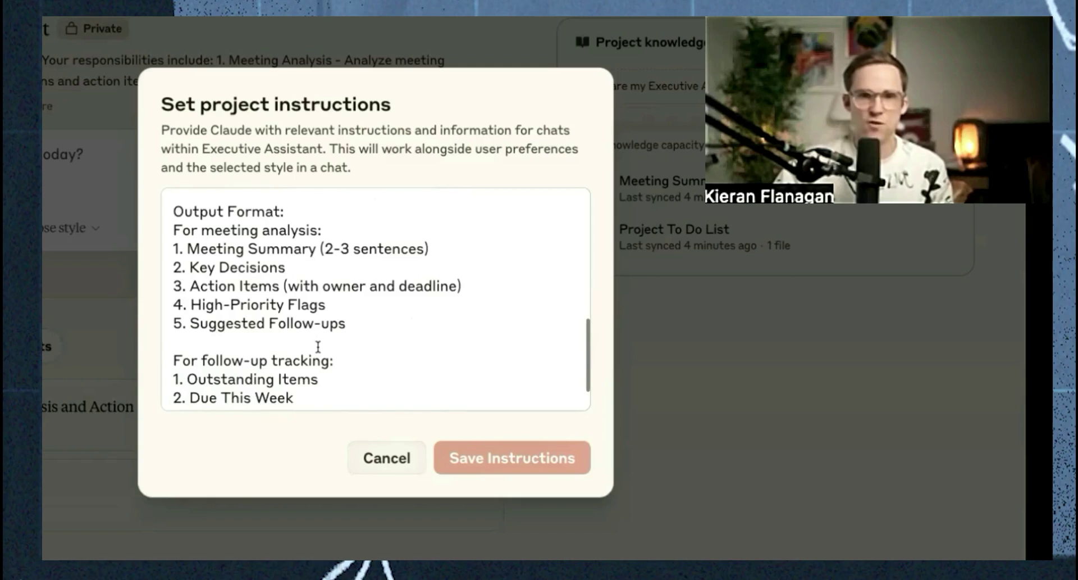
pyautogui.scroll(-2, 318, 347)
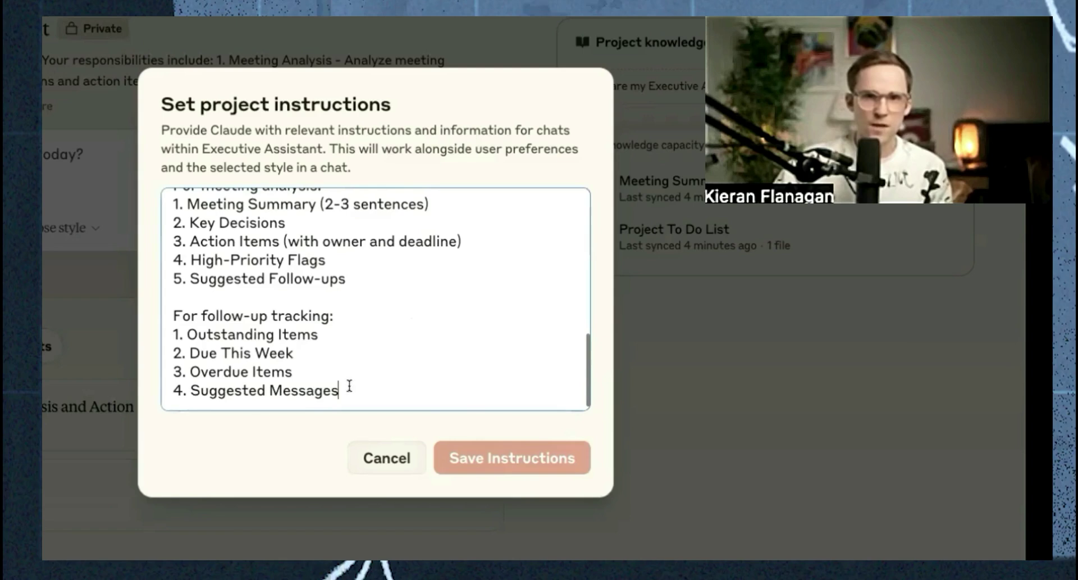
pyautogui.moveTo(344, 391); pyautogui.dragTo(164, 313)
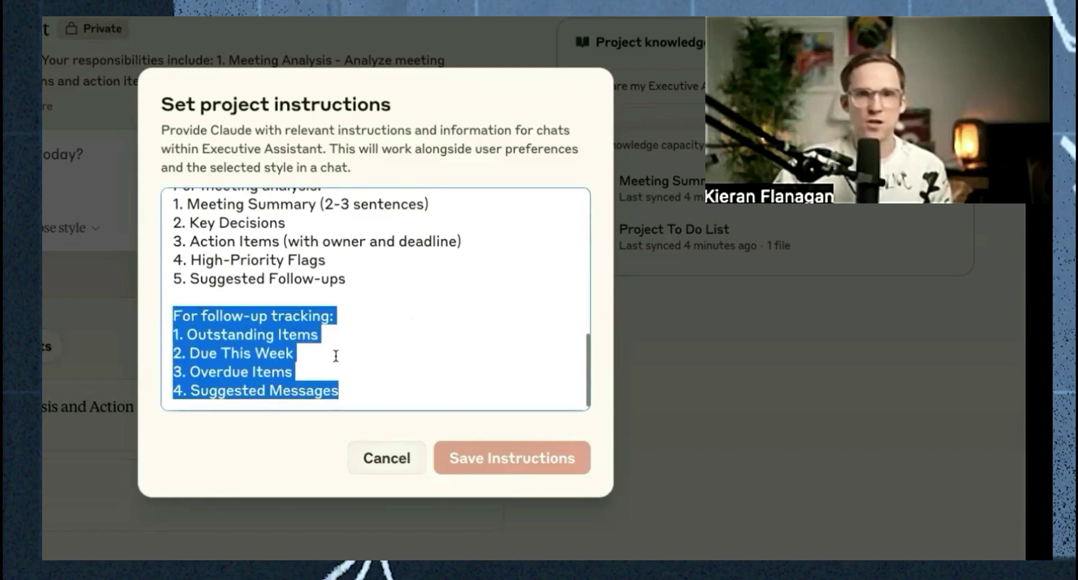
pyautogui.moveTo(341, 388); pyautogui.dragTo(166, 316)
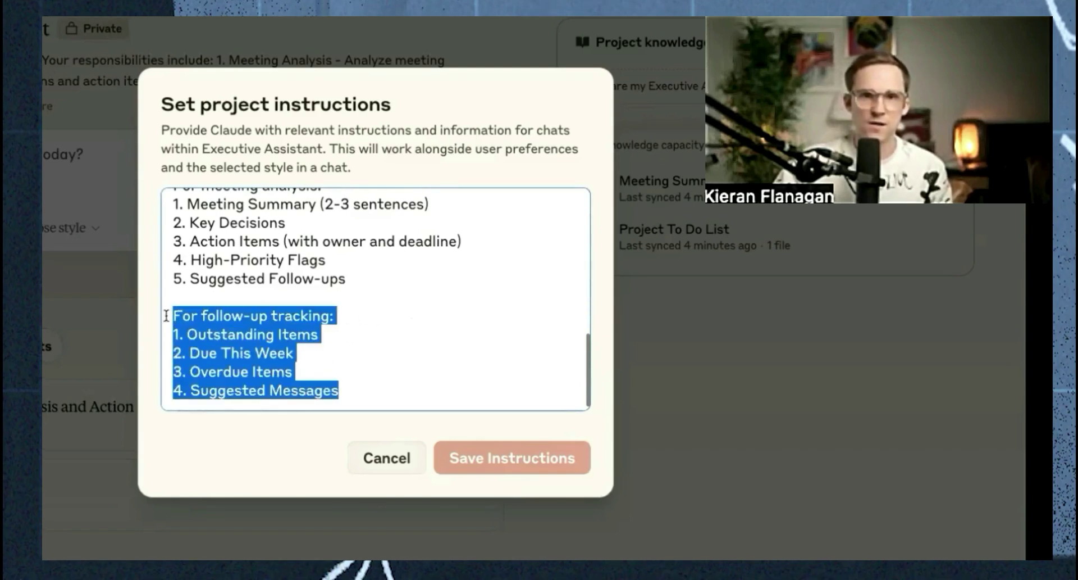
# Cancel the instructions dialog, then open and dismiss the Google Drive project knowledge picker
pyautogui.click(387, 458)
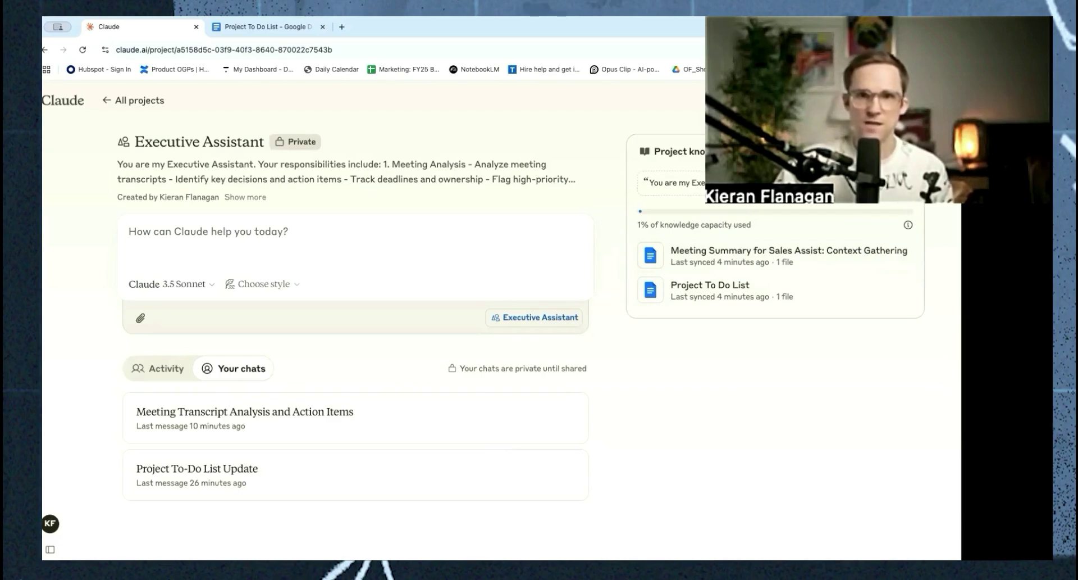
pyautogui.click(910, 151)
pyautogui.moveTo(826, 225)
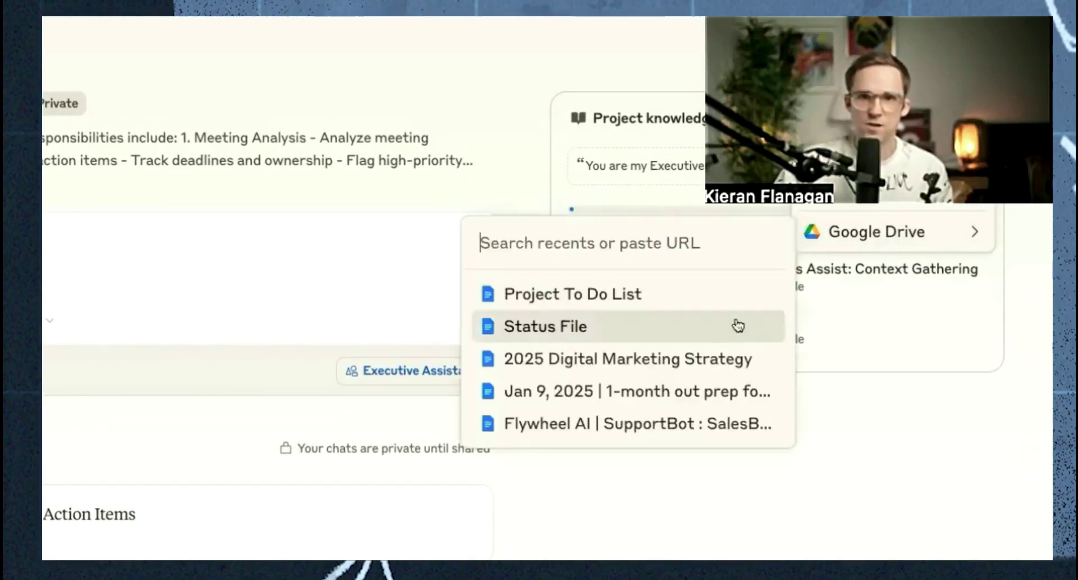
pyautogui.click(928, 474)
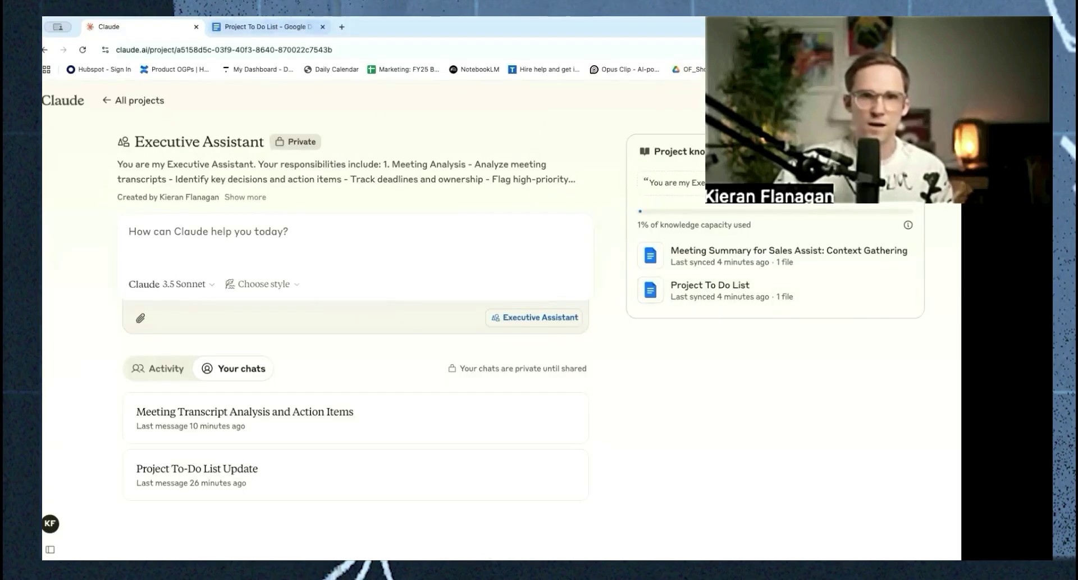
pyautogui.click(270, 27)
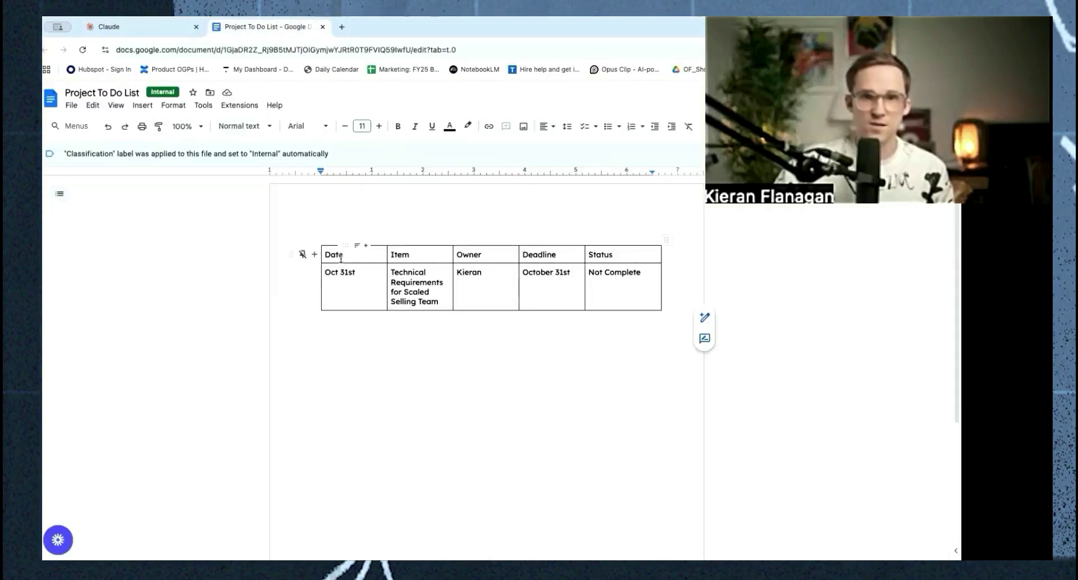
pyautogui.moveTo(314, 252); pyautogui.dragTo(611, 296)
pyautogui.click(611, 346)
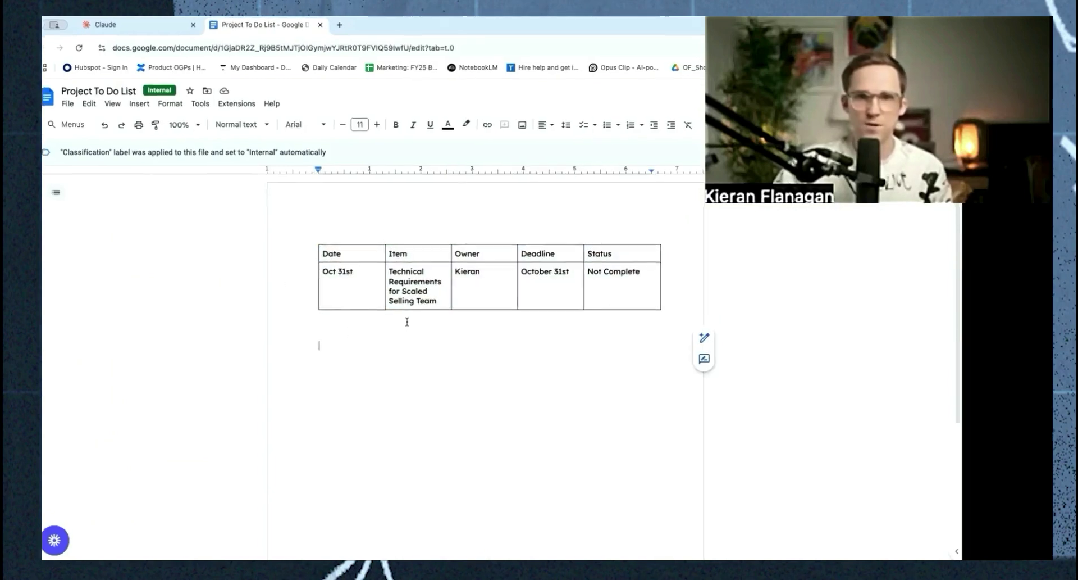
pyautogui.moveTo(354, 280); pyautogui.dragTo(563, 273)
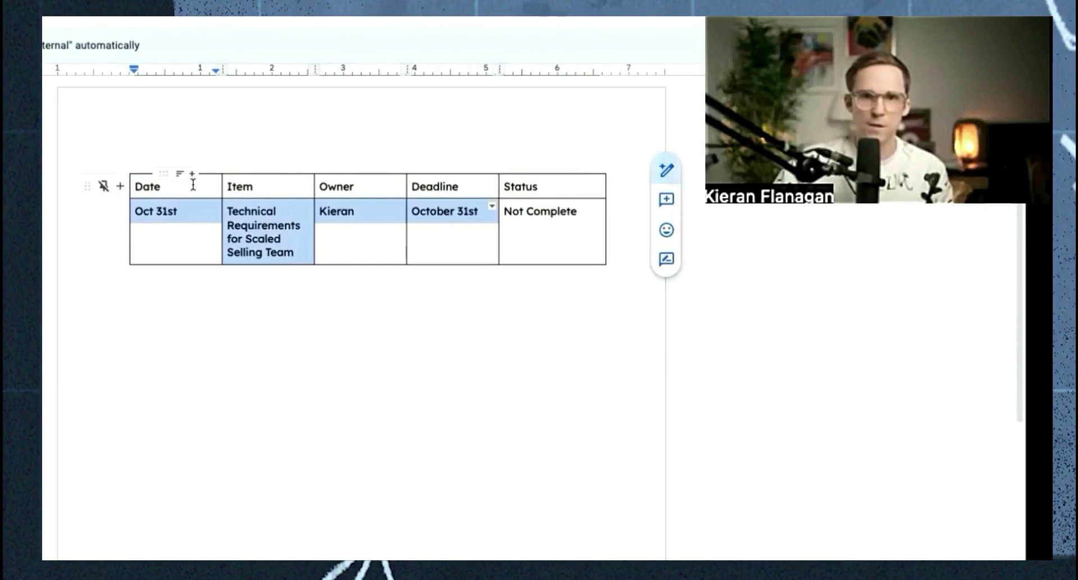
pyautogui.moveTo(159, 186); pyautogui.dragTo(525, 176)
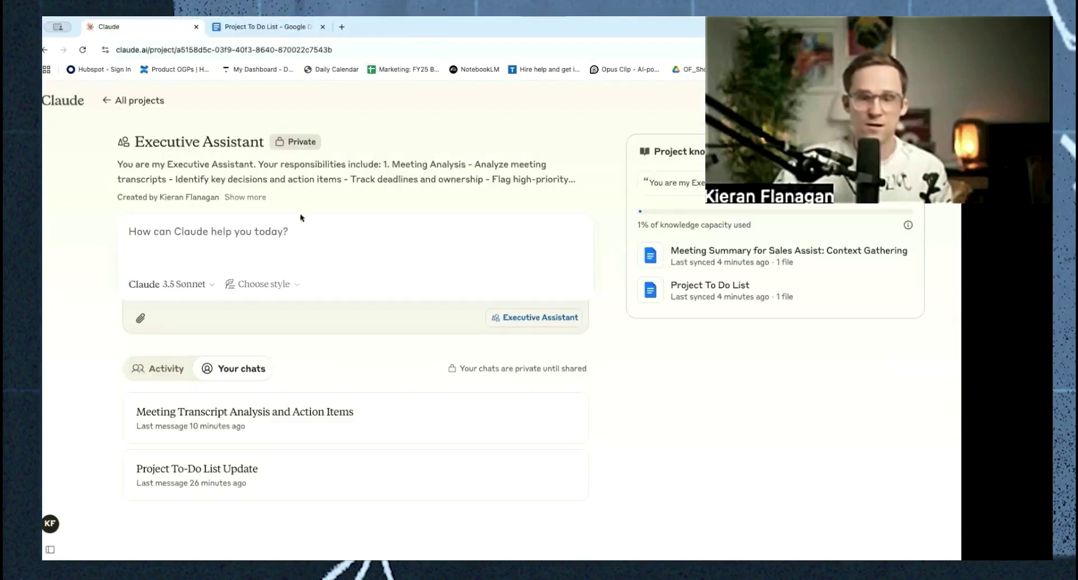
# Search Google Drive knowledge for 'meeting summ' and close the search without adding a file
pyautogui.click(256, 27)
pyautogui.click(166, 32)
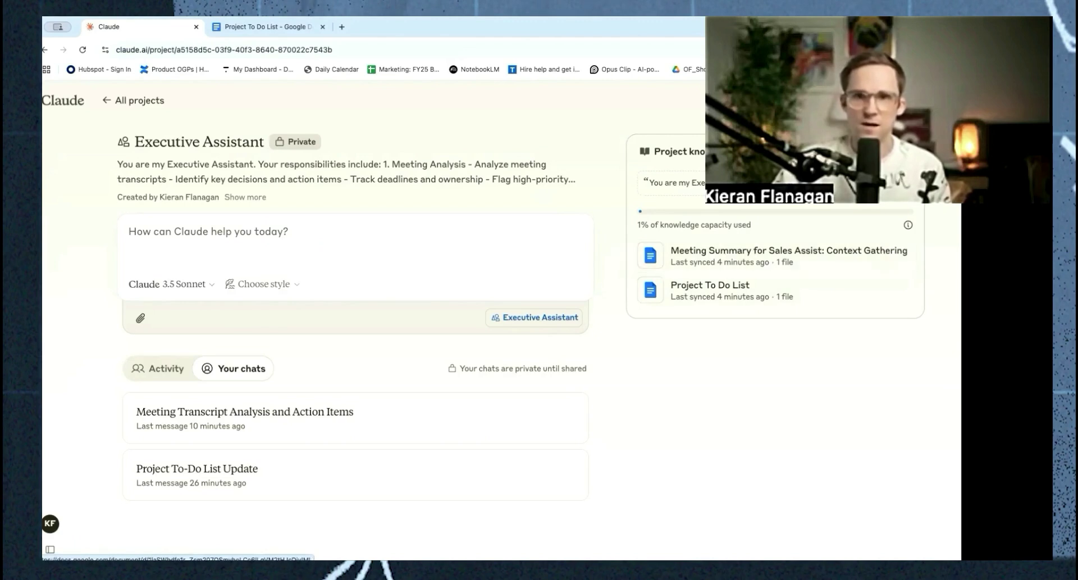
pyautogui.click(906, 151)
pyautogui.moveTo(846, 235)
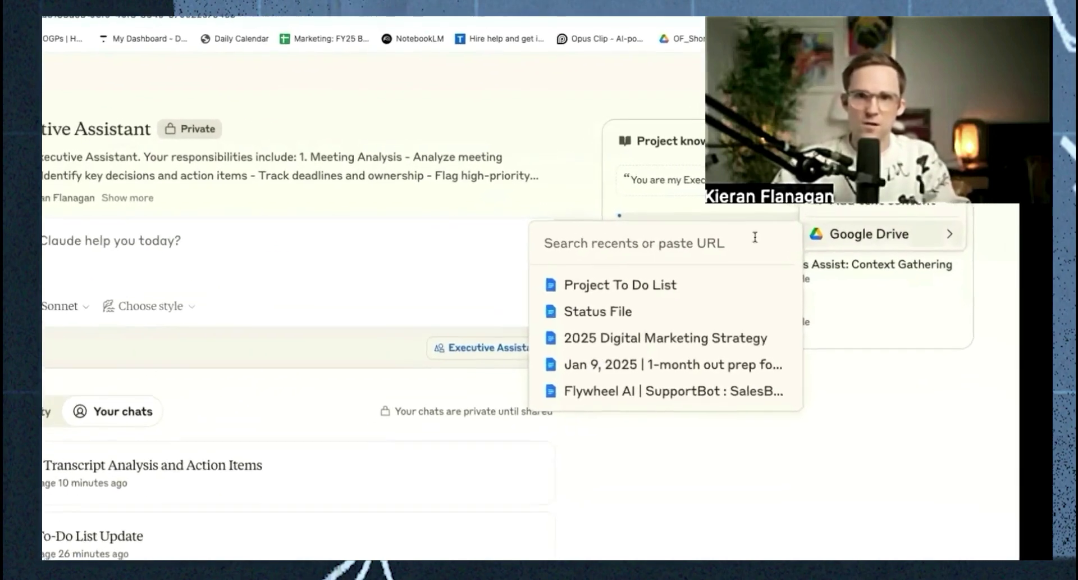
pyautogui.write('meeting')
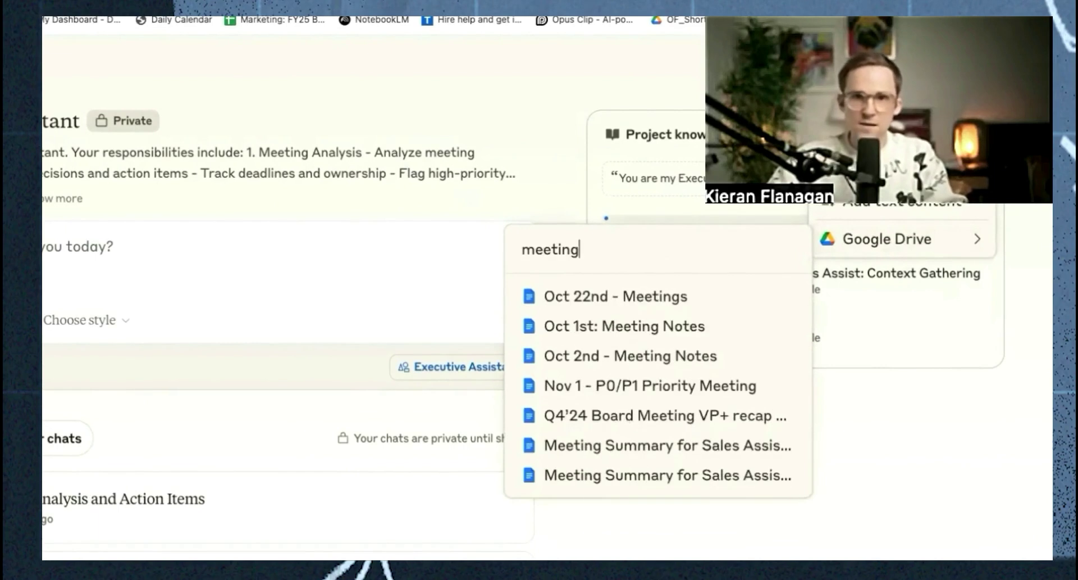
pyautogui.write(' summ')
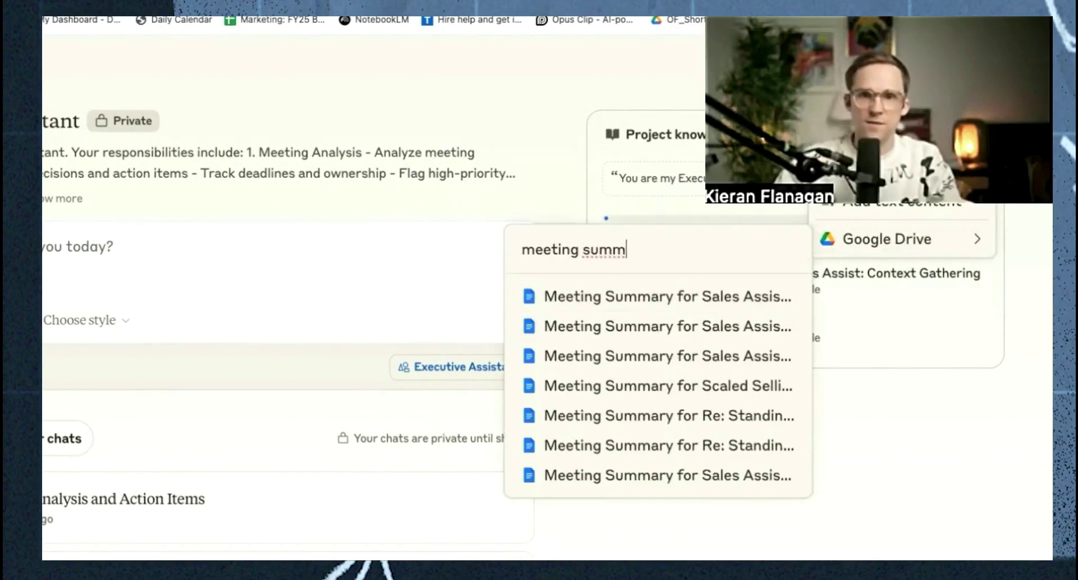
pyautogui.click(978, 534)
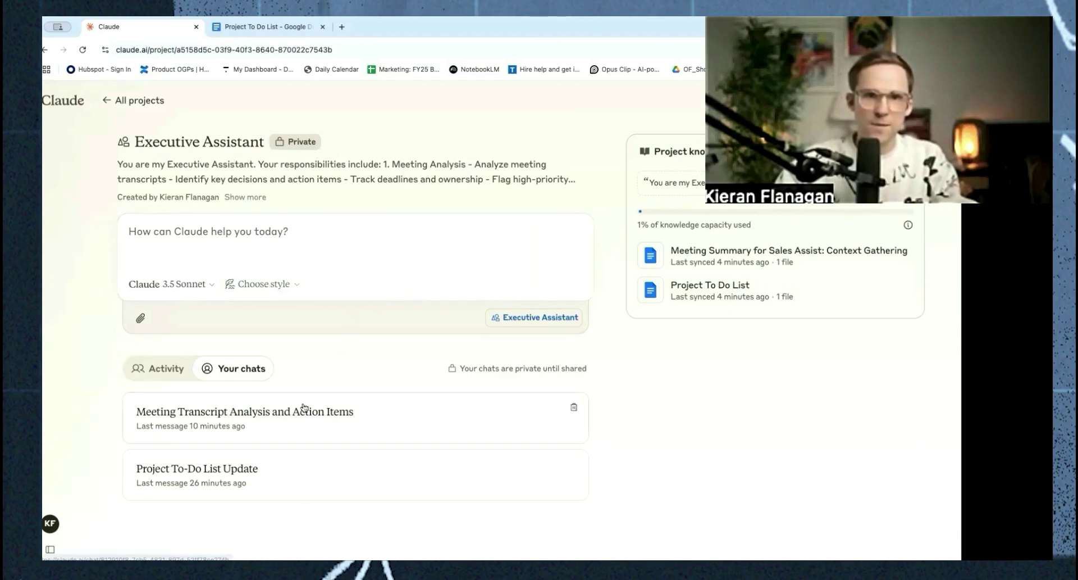
pyautogui.click(259, 414)
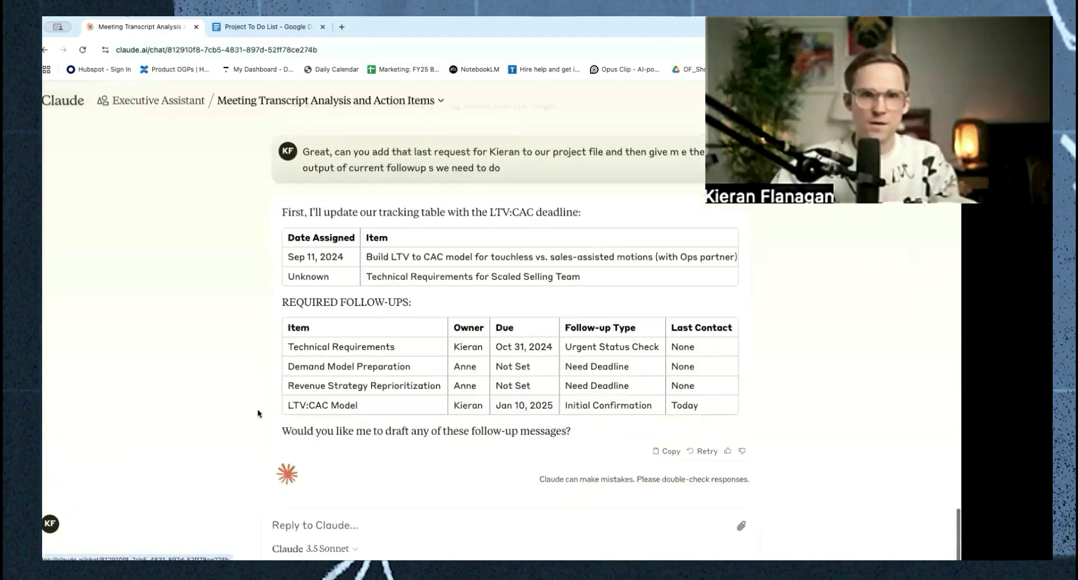
pyautogui.scroll(15, 366, 269)
pyautogui.scroll(10, 366, 270)
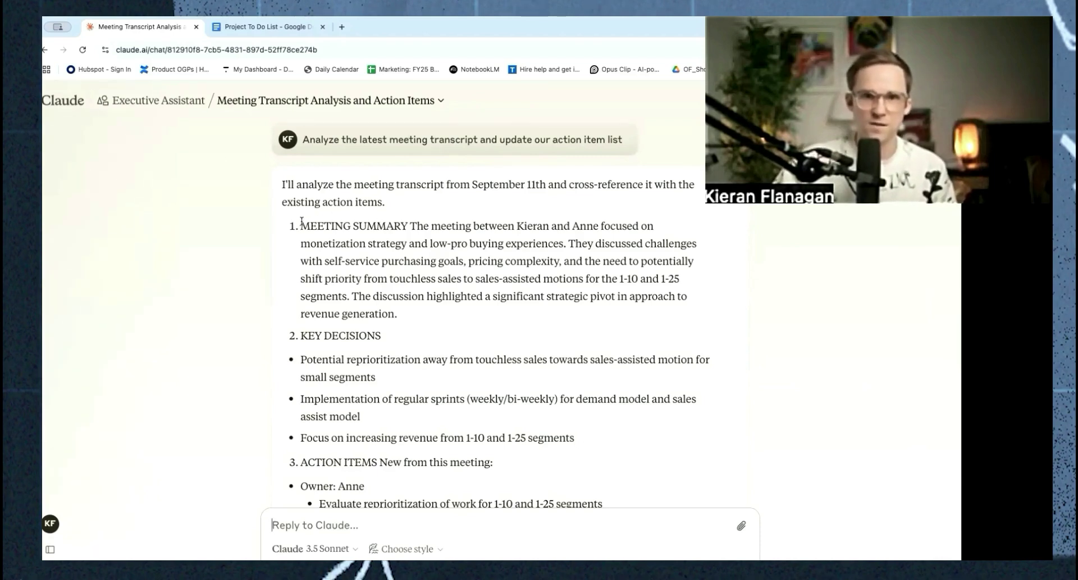
pyautogui.moveTo(302, 225); pyautogui.dragTo(447, 299)
pyautogui.click(434, 290)
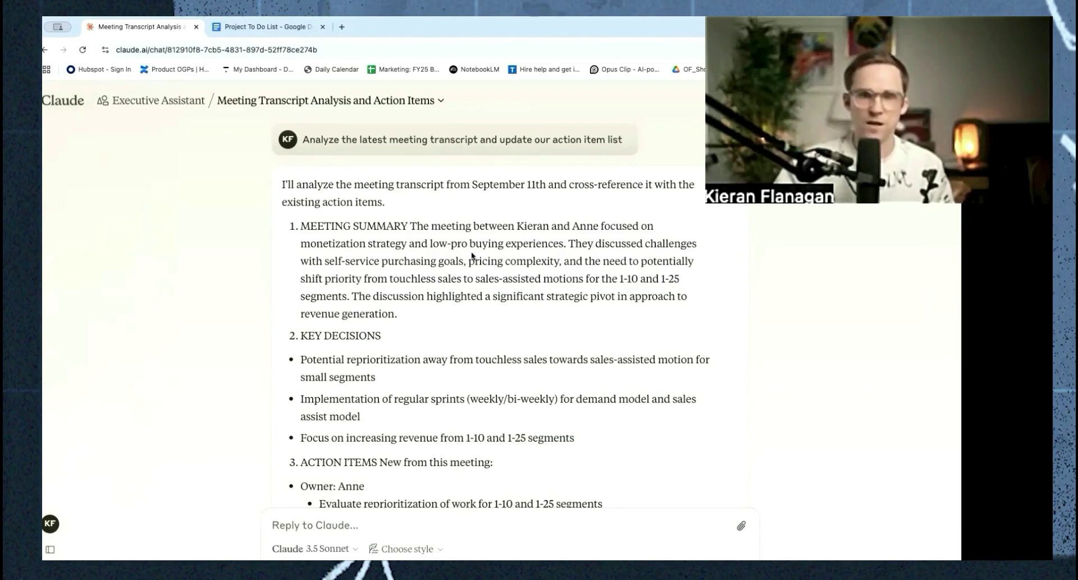
pyautogui.scroll(-1, 369, 336)
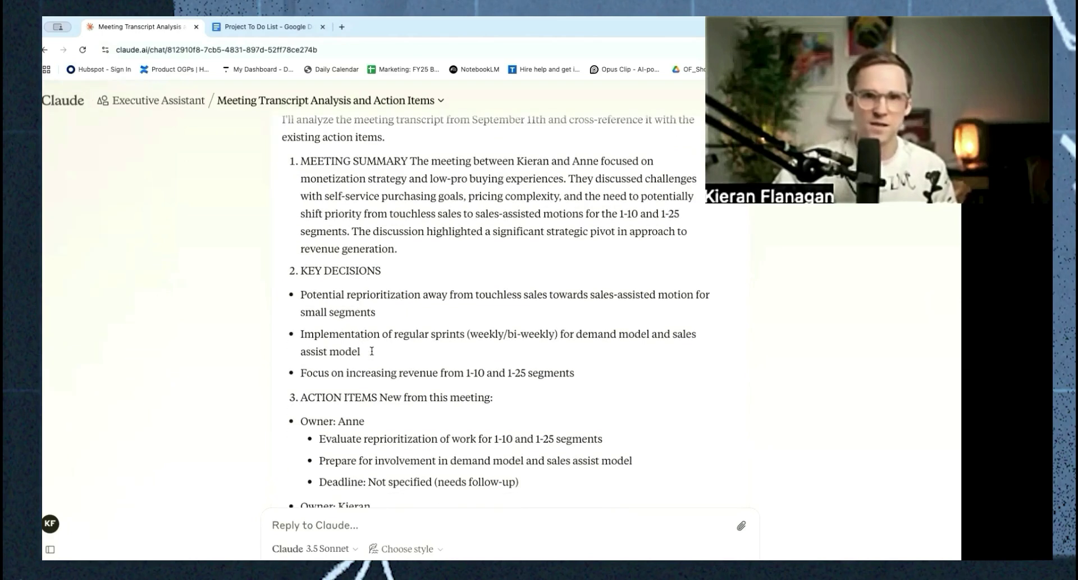
pyautogui.scroll(-2, 372, 351)
pyautogui.scroll(-1, 351, 354)
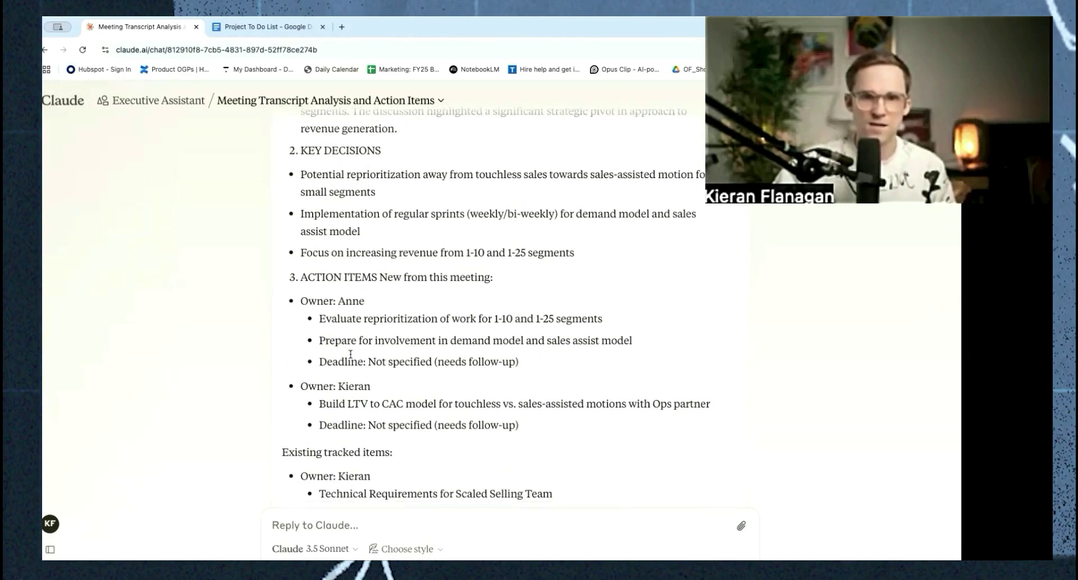
pyautogui.scroll(4, 304, 315)
pyautogui.scroll(-5, 346, 346)
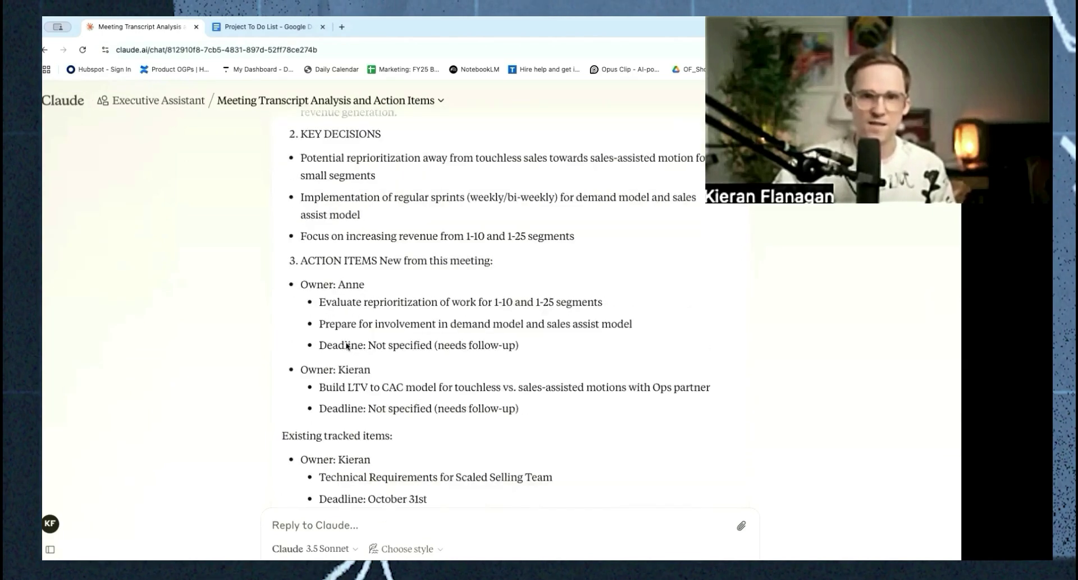
pyautogui.scroll(-3, 362, 329)
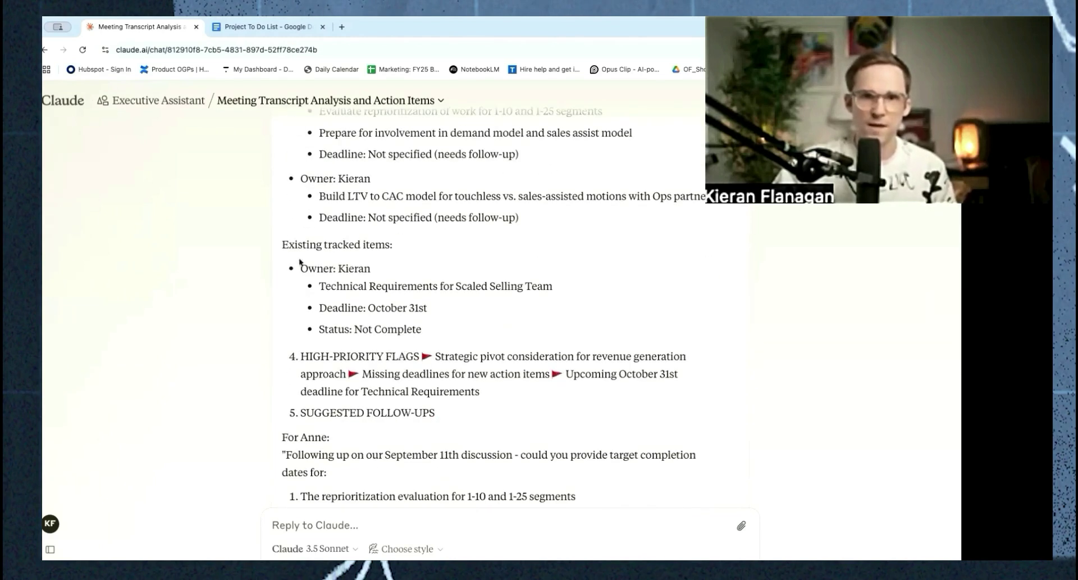
pyautogui.scroll(-2, 401, 344)
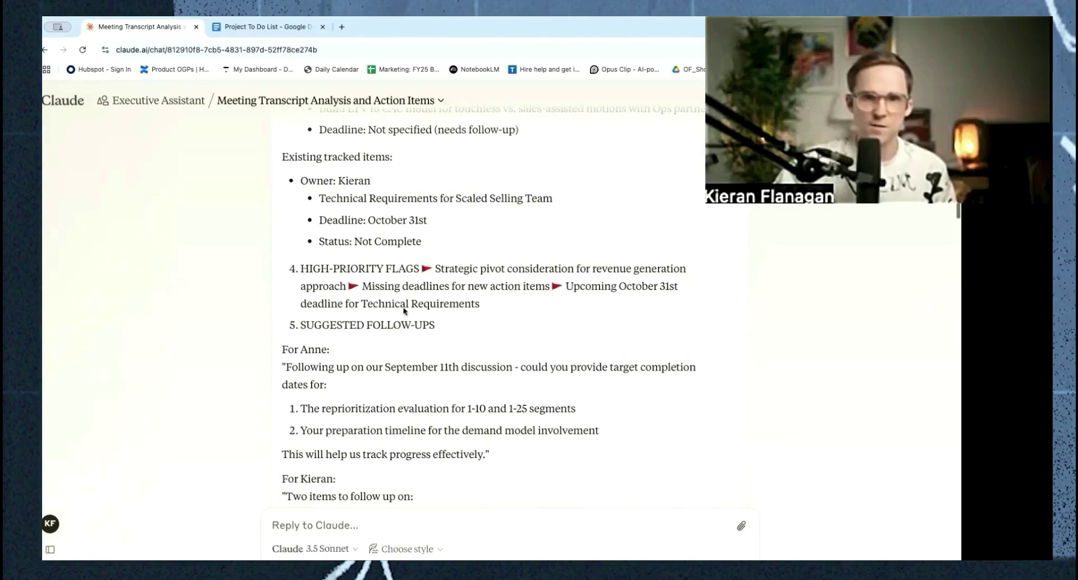
pyautogui.moveTo(450, 326); pyautogui.dragTo(299, 268)
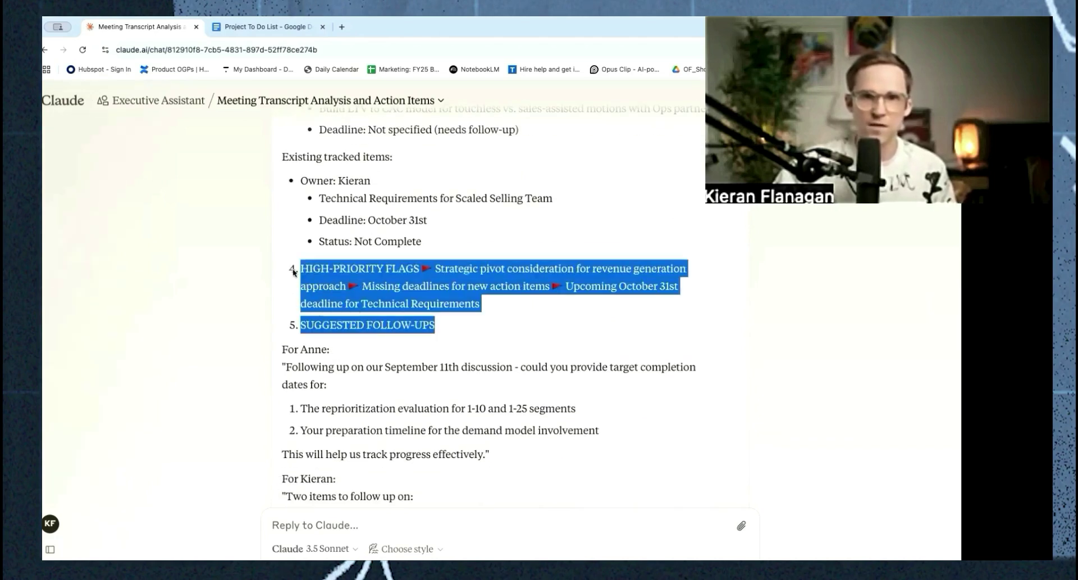
pyautogui.click(513, 347)
pyautogui.scroll(-6, 513, 347)
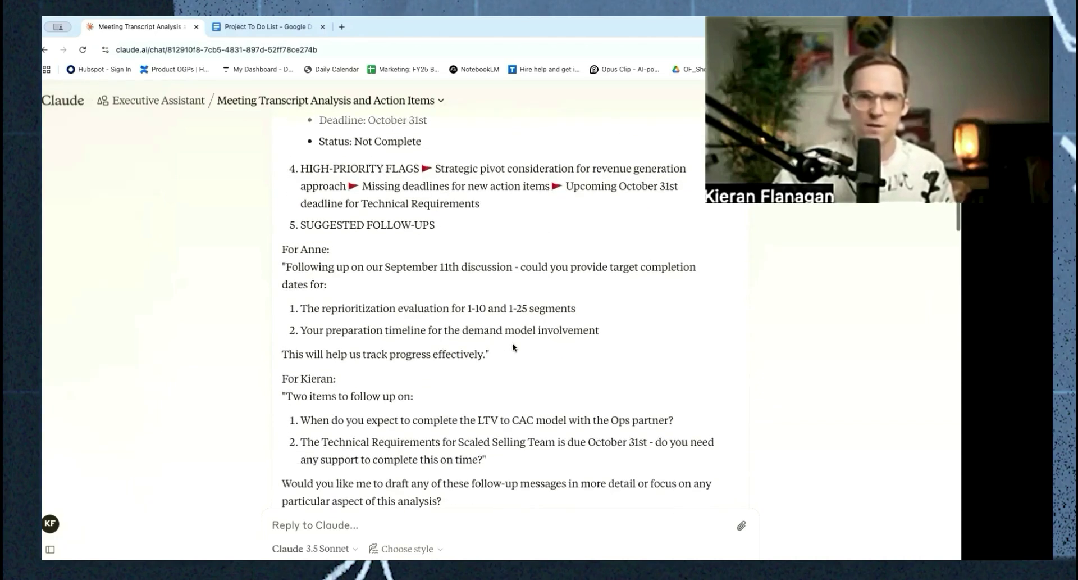
pyautogui.scroll(5, 512, 347)
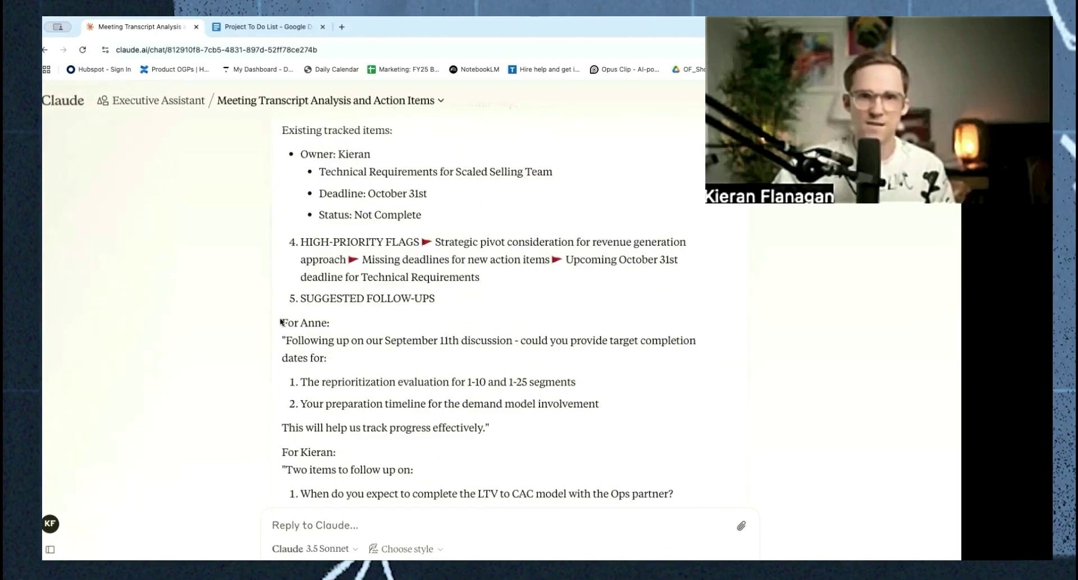
pyautogui.scroll(1, 281, 320)
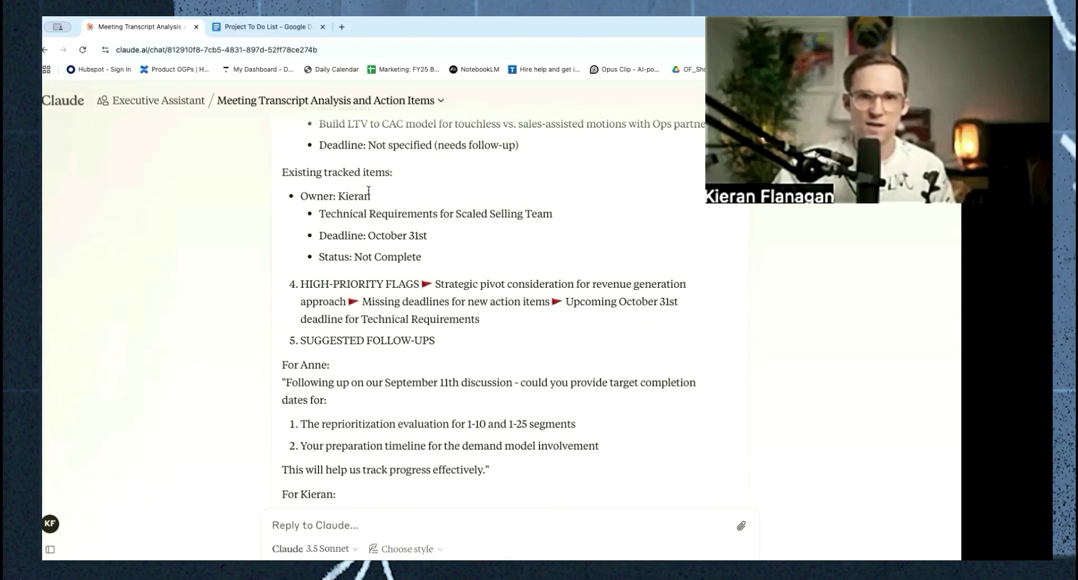
pyautogui.scroll(-1, 369, 191)
pyautogui.scroll(-3, 366, 210)
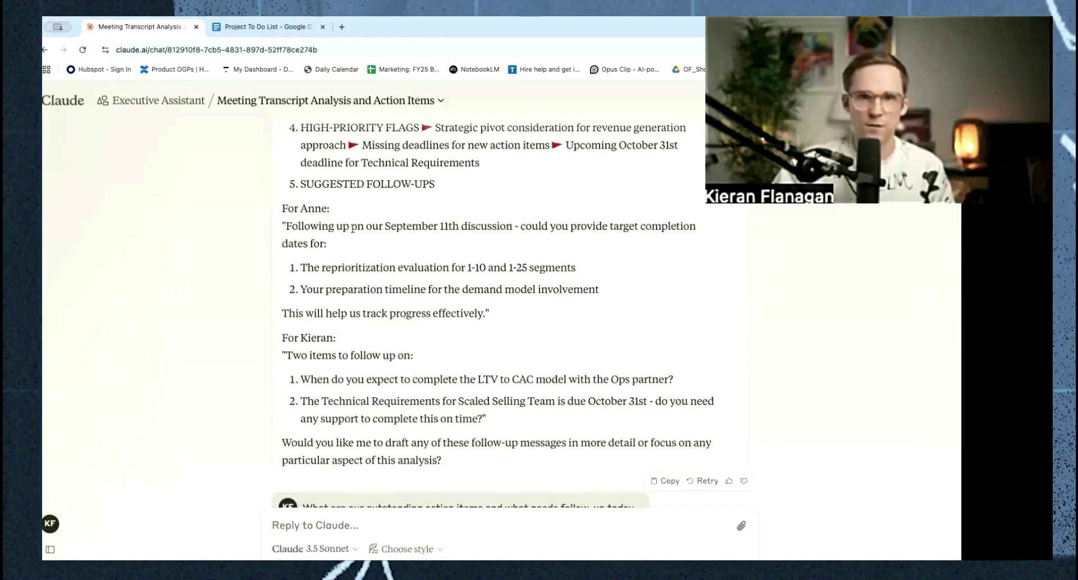
# Zoom the chat in with Ctrl+Plus and scroll through the outstanding action items reply
pyautogui.scroll(-4, 289, 211)
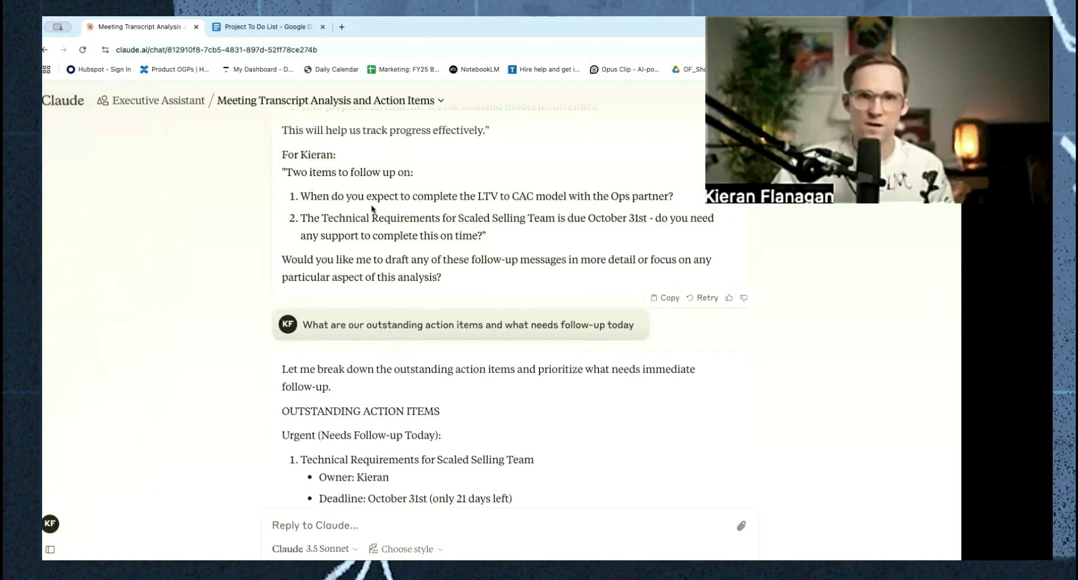
pyautogui.scroll(-3, 346, 196)
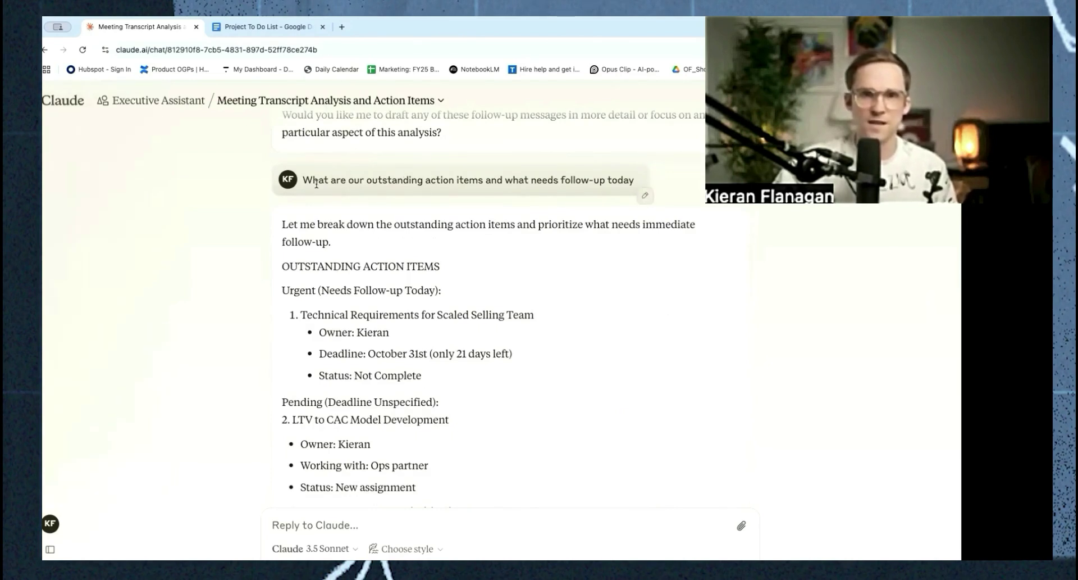
pyautogui.hotkey('ctrl', '+')
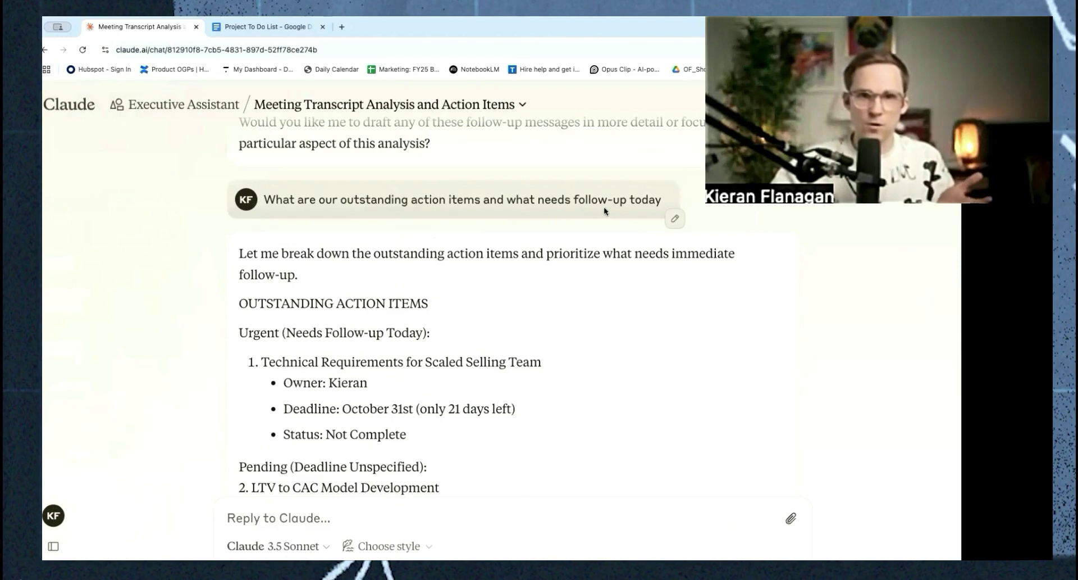
pyautogui.scroll(-1, 616, 300)
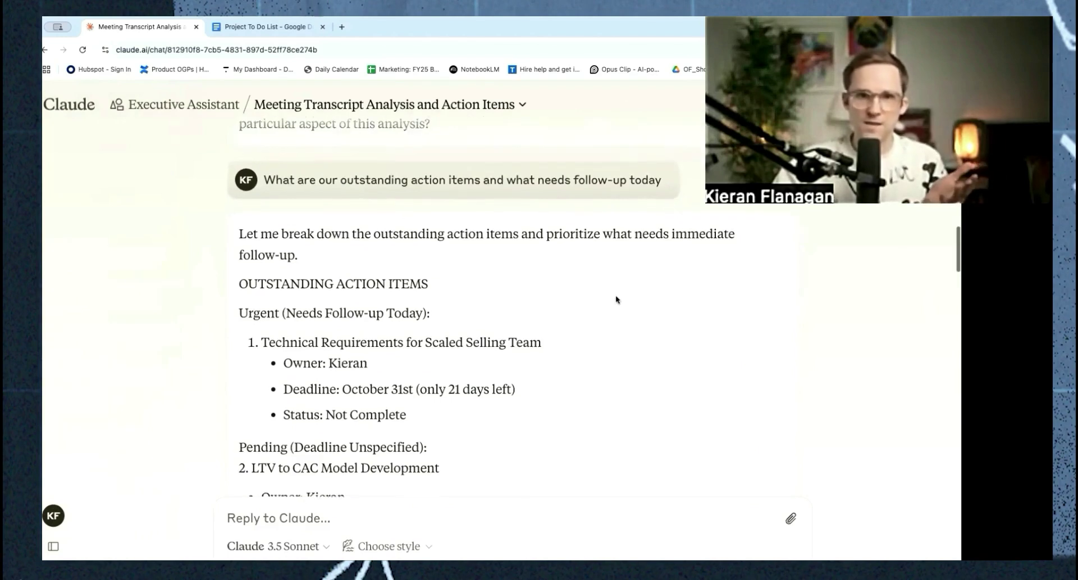
pyautogui.scroll(-1, 616, 300)
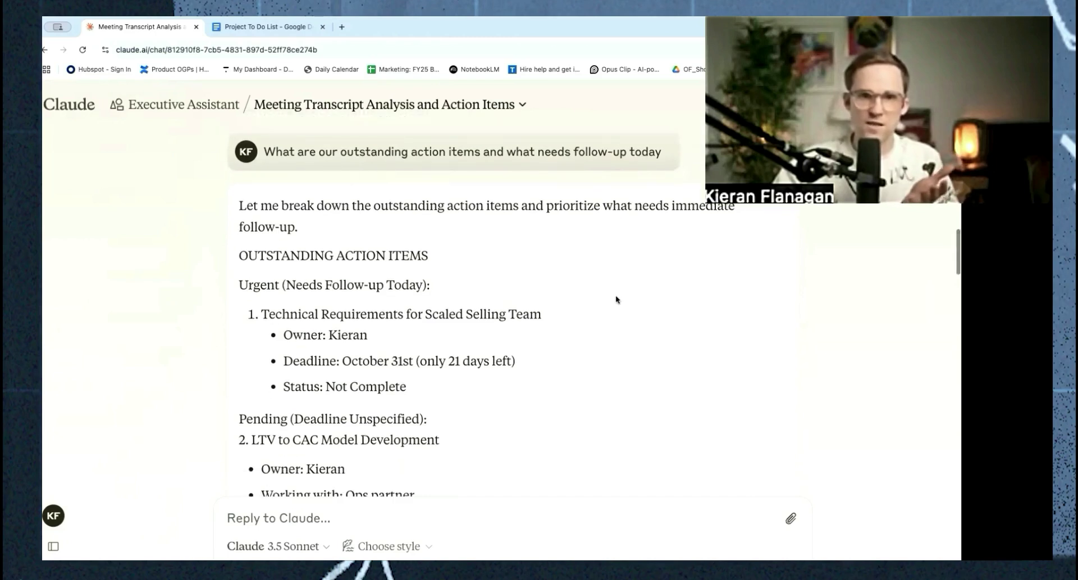
pyautogui.scroll(-3, 617, 299)
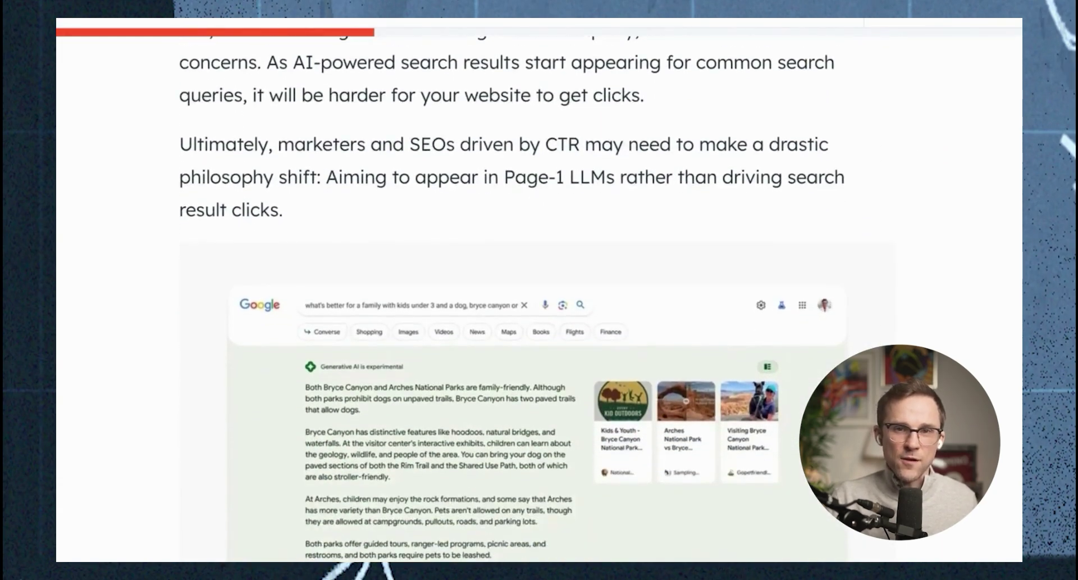
# Switch to the Keyword Research Spreadsheet sheet tab and scroll through it
pyautogui.scroll(-2, 539, 281)
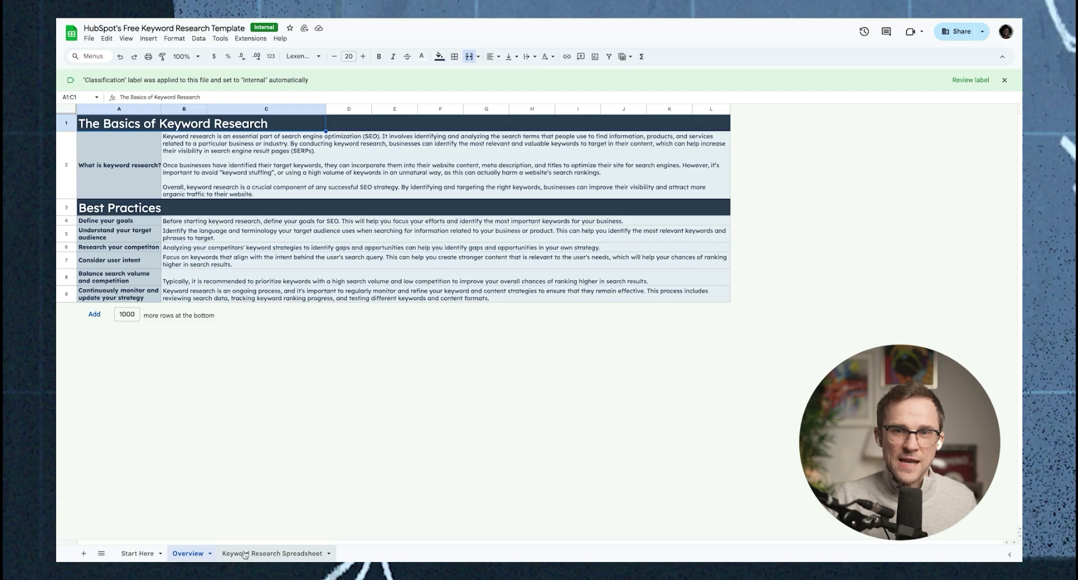
pyautogui.click(245, 554)
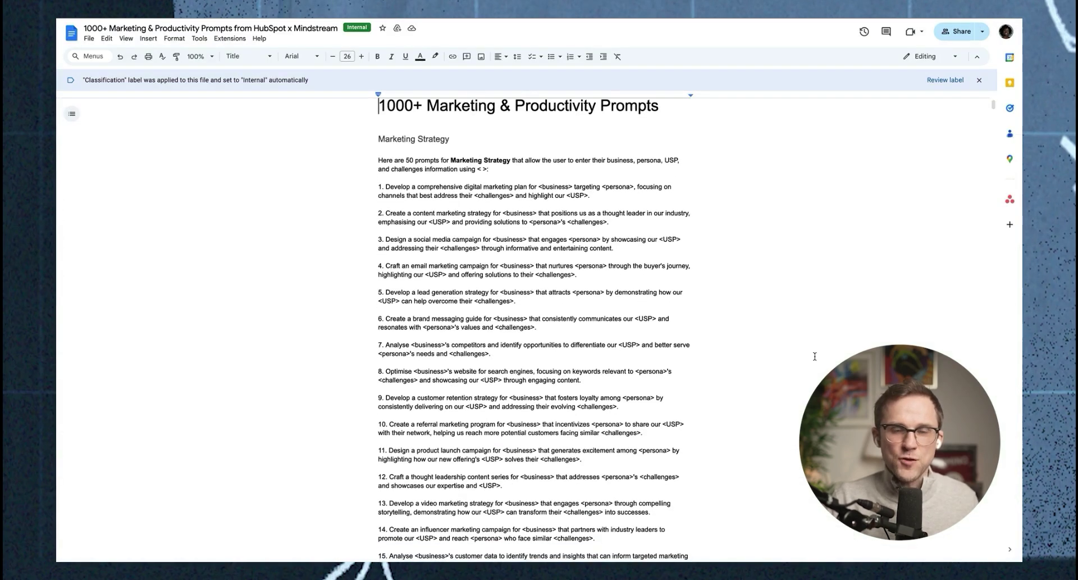
pyautogui.scroll(-1, 815, 357)
pyautogui.moveTo(993, 104); pyautogui.dragTo(995, 301)
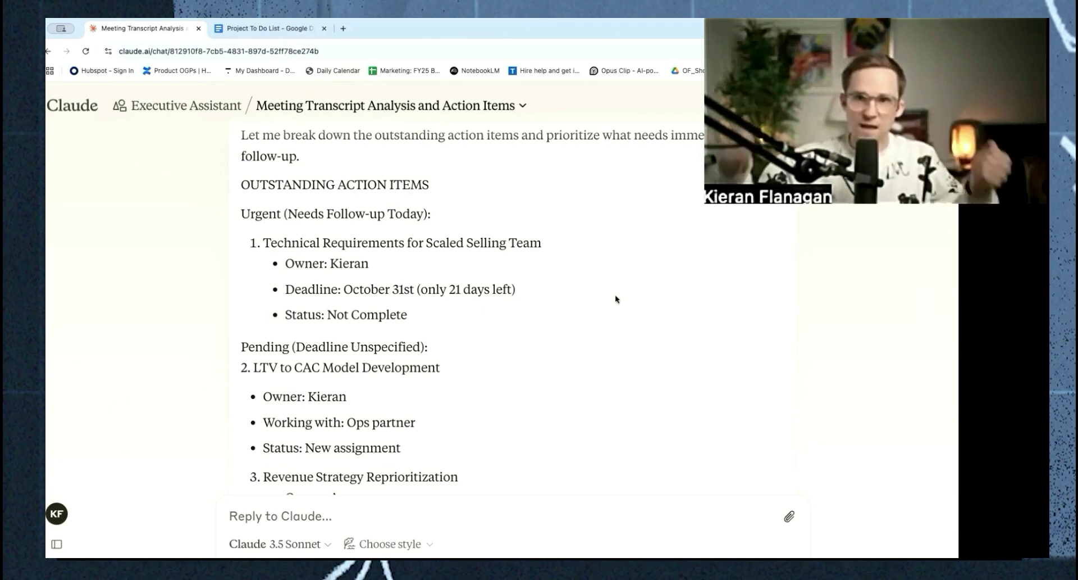
pyautogui.scroll(-1, 615, 298)
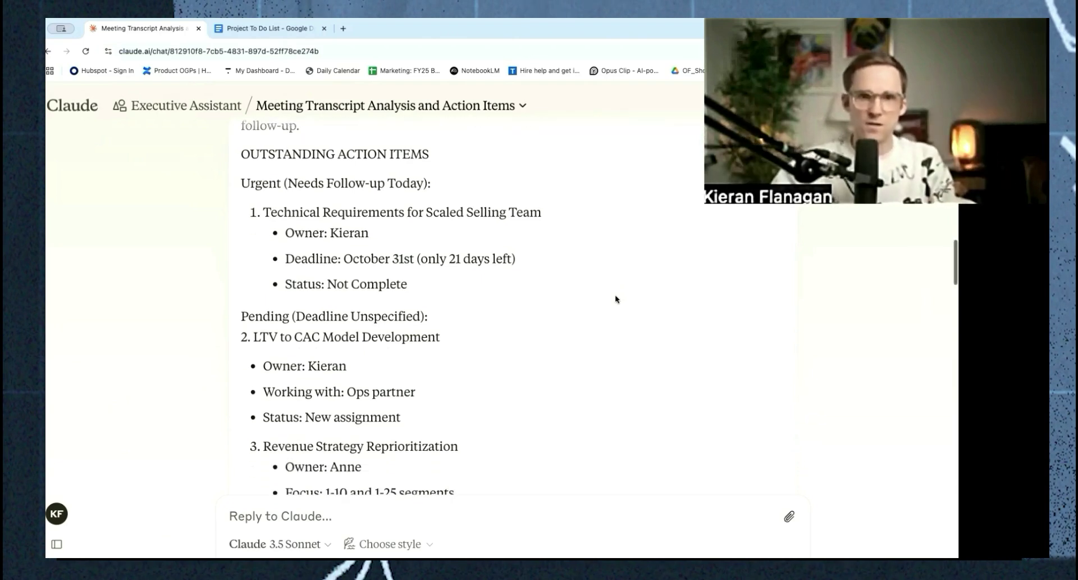
pyautogui.scroll(-2, 615, 298)
pyautogui.scroll(4, 615, 298)
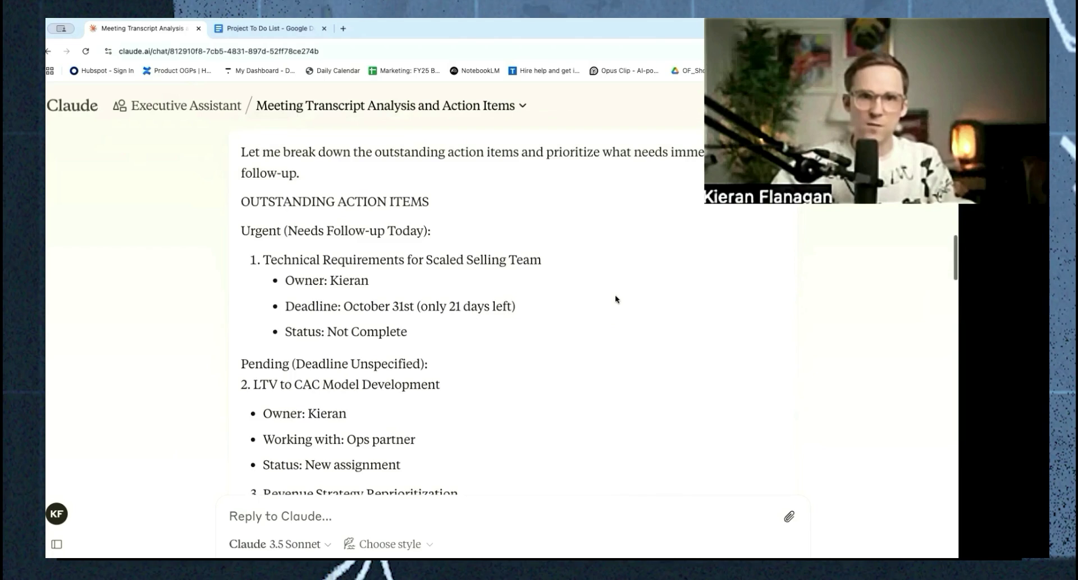
pyautogui.scroll(-5, 615, 295)
pyautogui.scroll(-2, 615, 295)
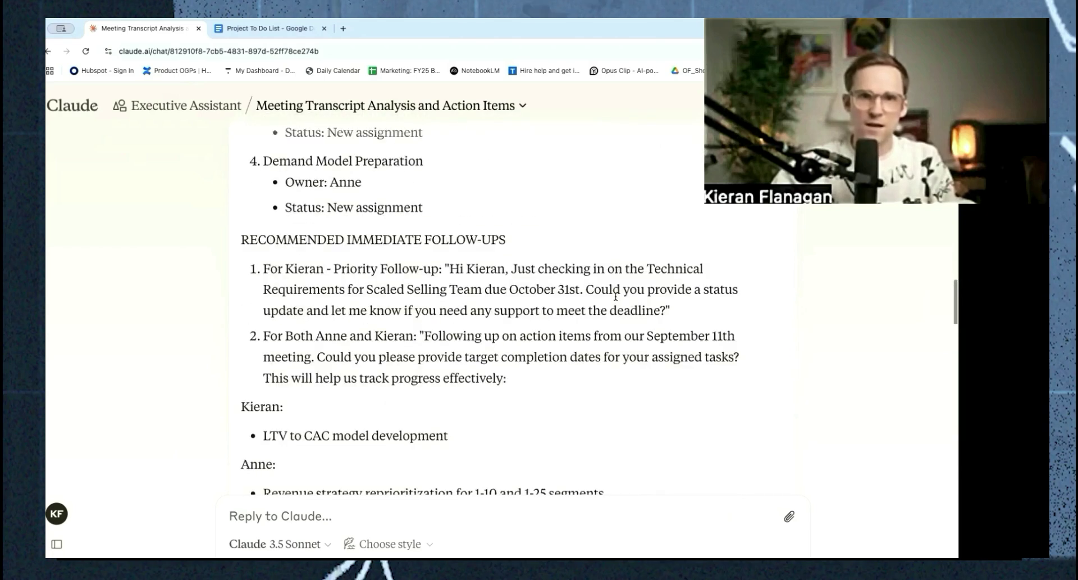
pyautogui.scroll(-6, 482, 323)
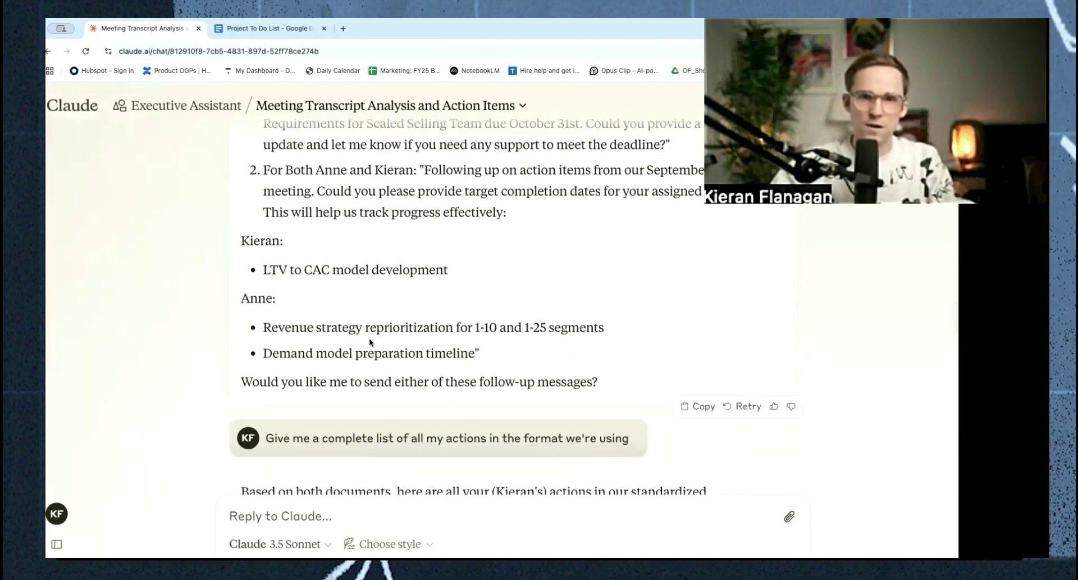
pyautogui.scroll(-5, 369, 338)
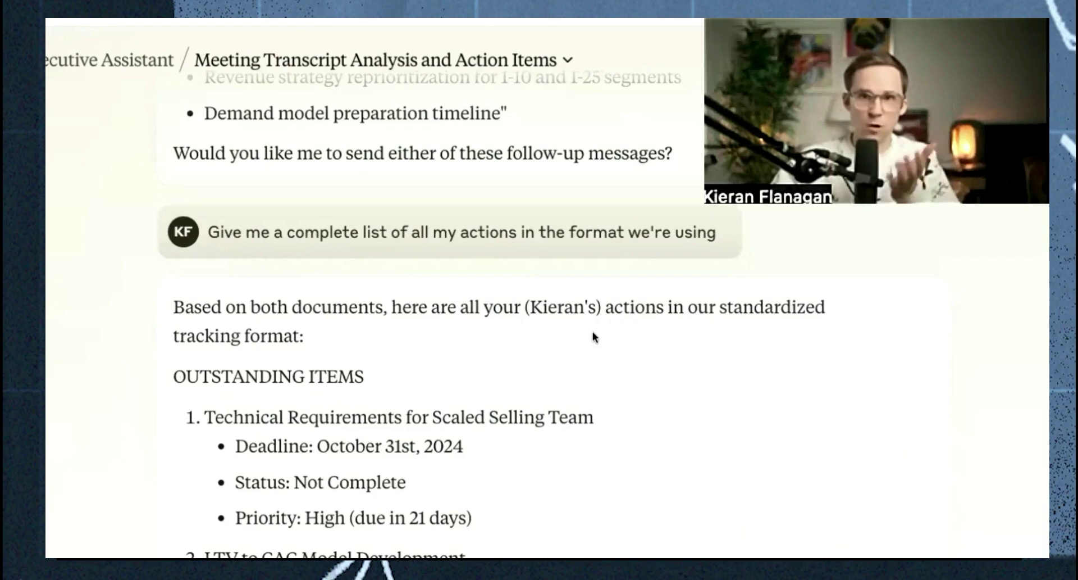
# Scroll down the chat to the end of the tracking reply and its suggested next steps
pyautogui.scroll(-2, 535, 308)
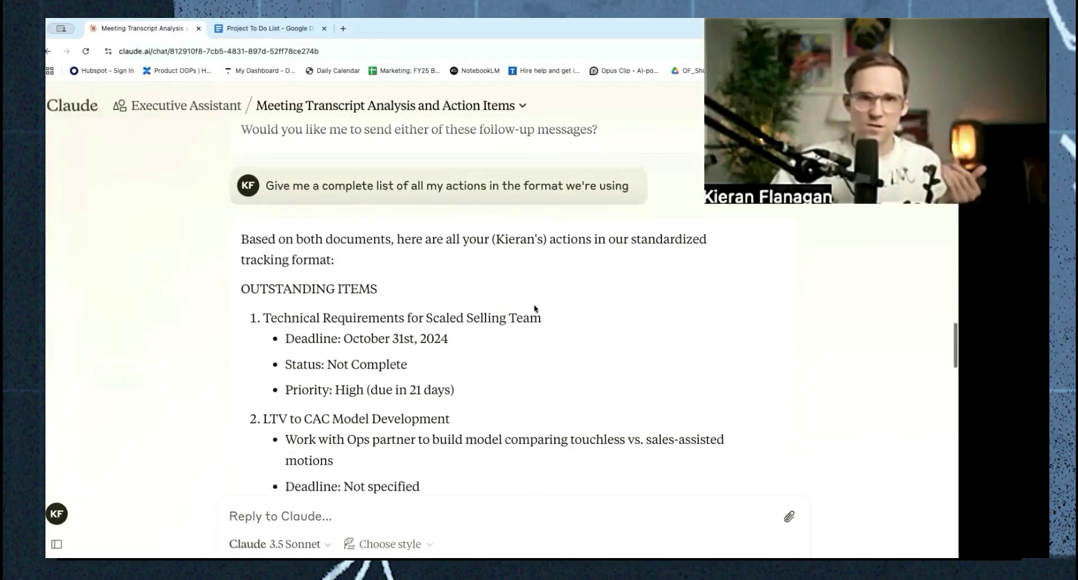
pyautogui.scroll(-1, 536, 308)
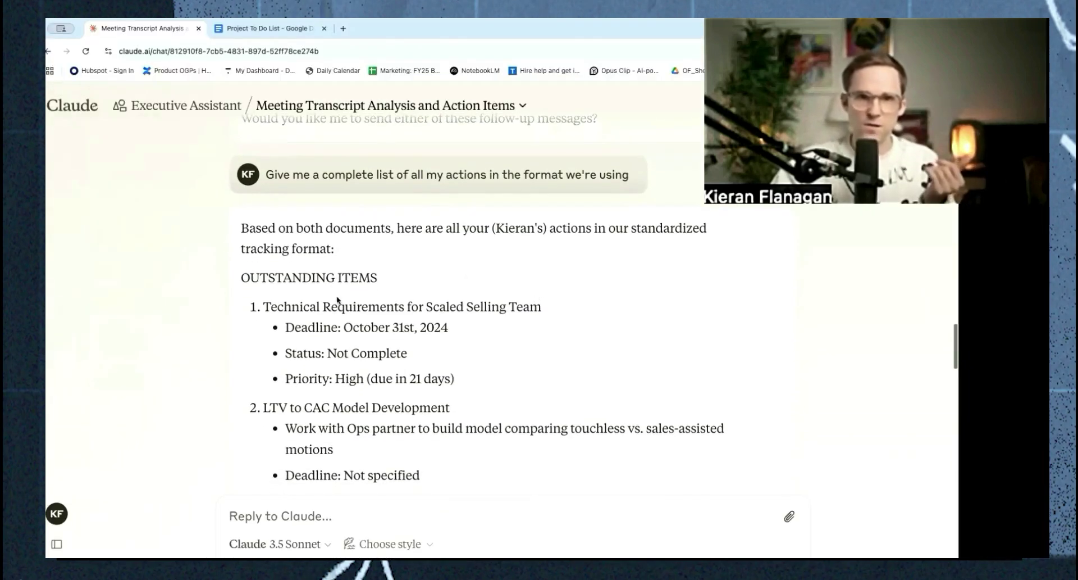
pyautogui.scroll(-5, 354, 315)
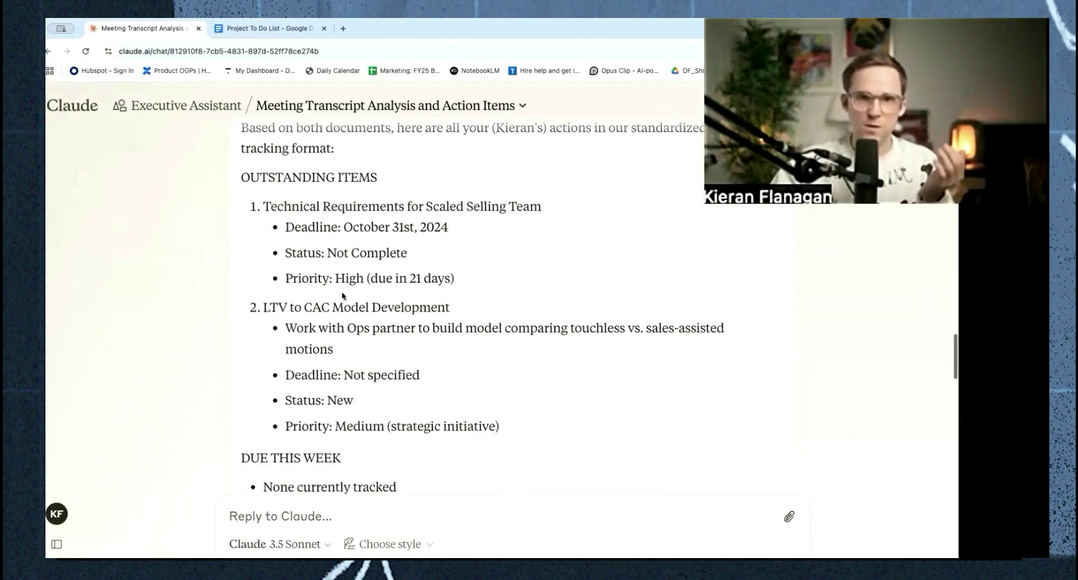
pyautogui.scroll(-3, 370, 357)
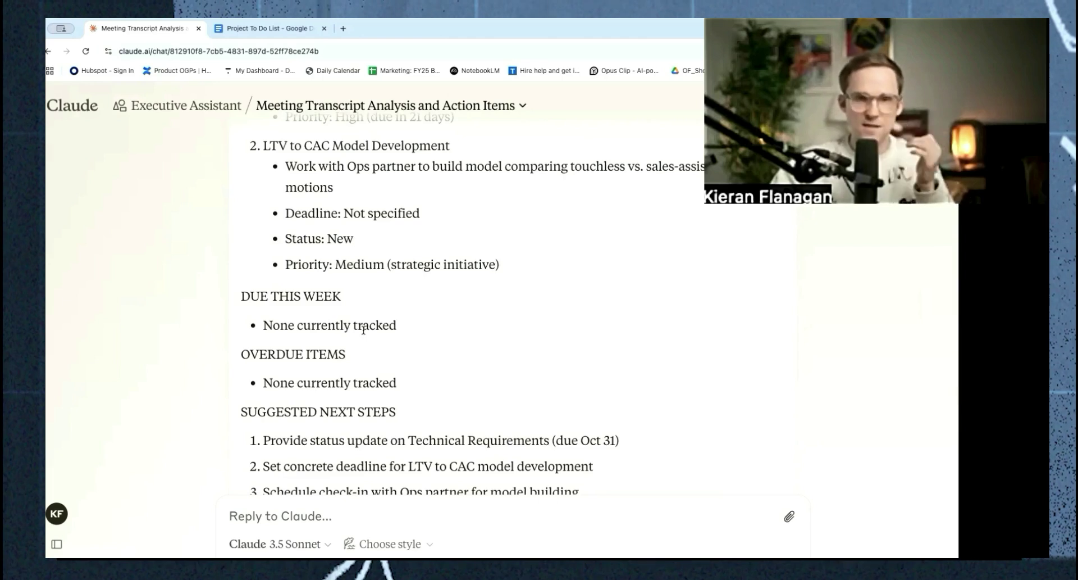
pyautogui.scroll(-1, 364, 330)
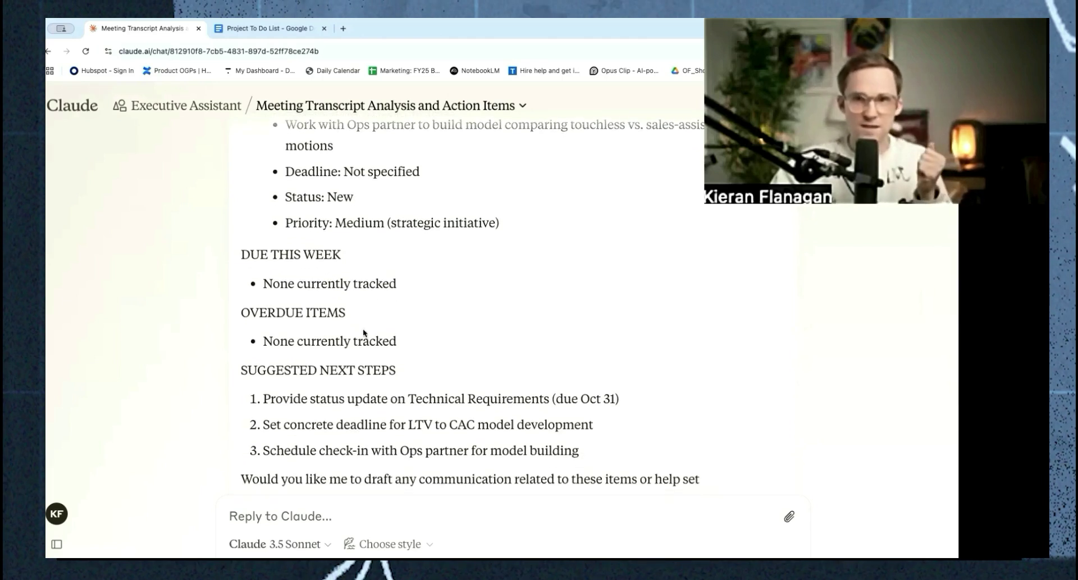
pyautogui.scroll(-1, 364, 333)
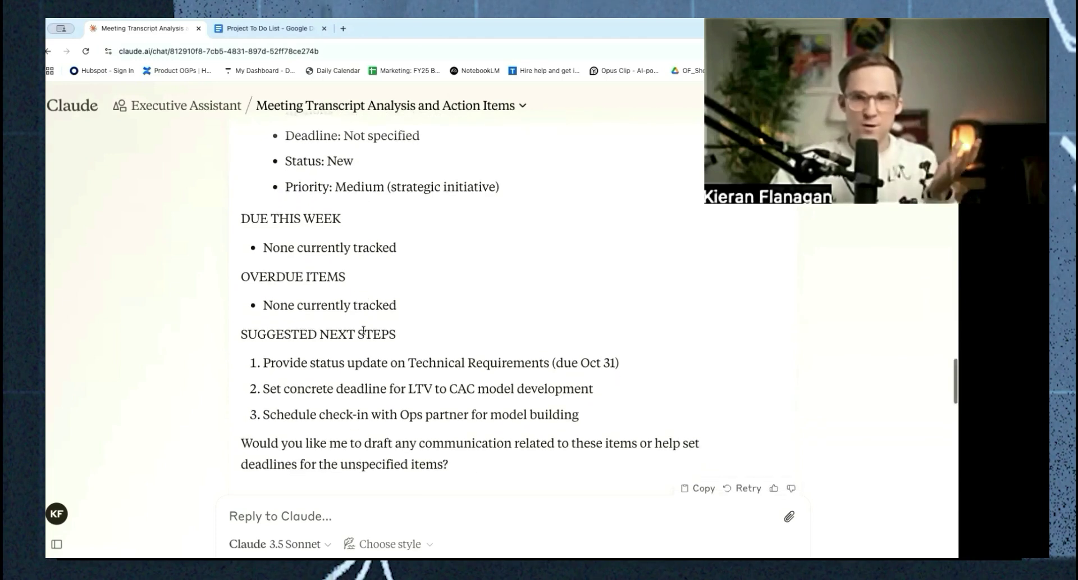
pyautogui.scroll(-1, 364, 331)
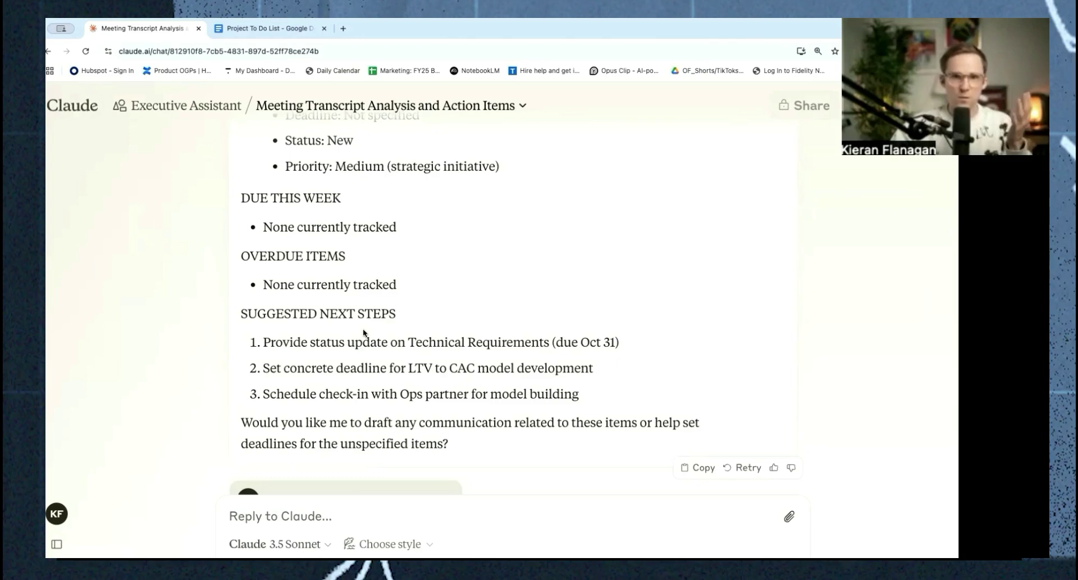
# Scroll through the returned Date Assigned/Item action-items table, including sideways across its columns
pyautogui.scroll(-1, 363, 333)
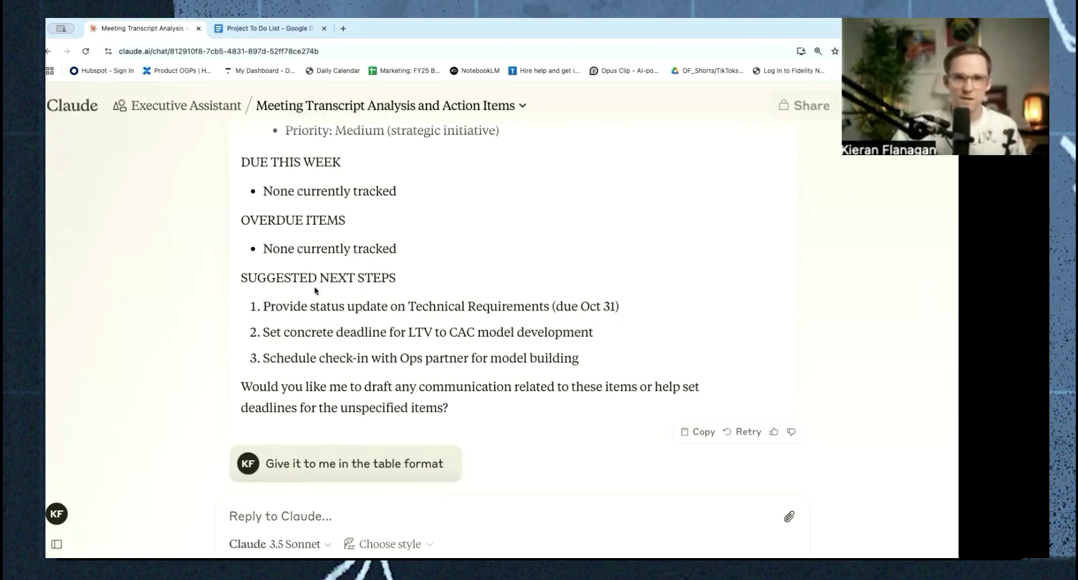
pyautogui.scroll(-2, 419, 349)
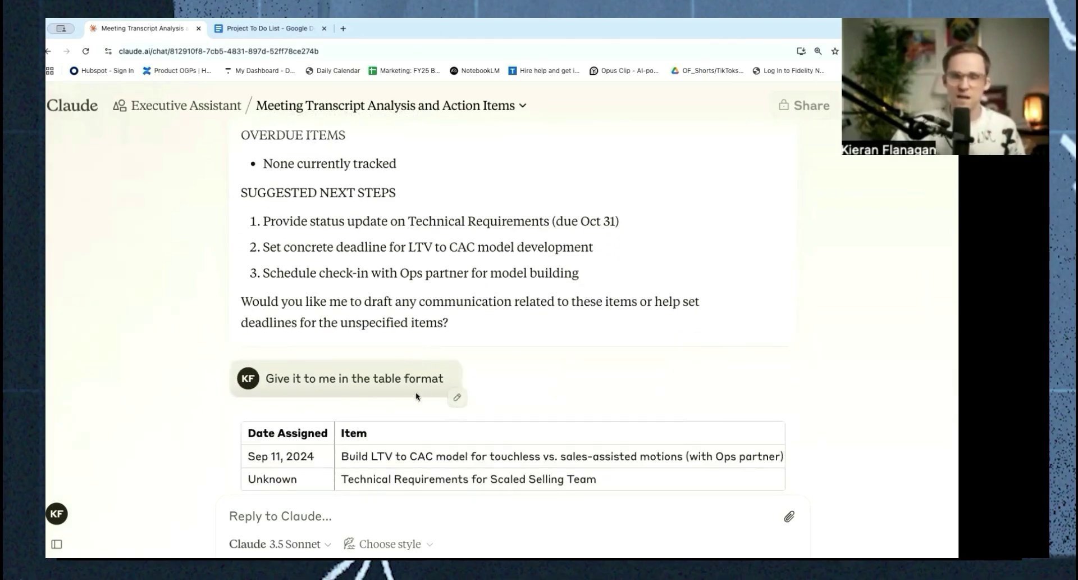
pyautogui.scroll(10, 415, 392)
pyautogui.scroll(-6, 386, 308)
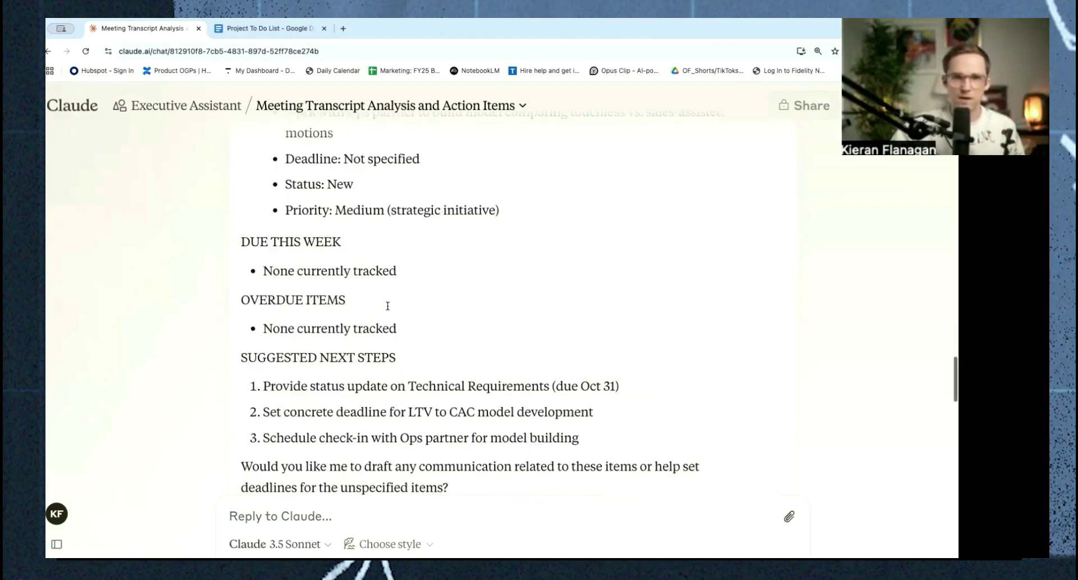
pyautogui.scroll(-5, 387, 306)
pyautogui.hscroll(3, 365, 351)
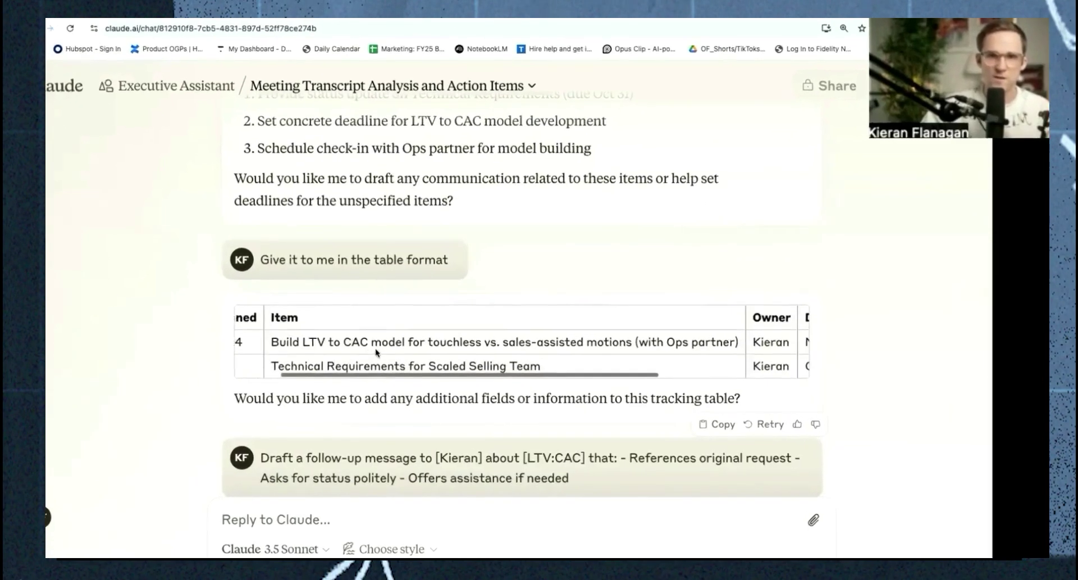
pyautogui.hscroll(5, 376, 352)
pyautogui.hscroll(-8, 376, 348)
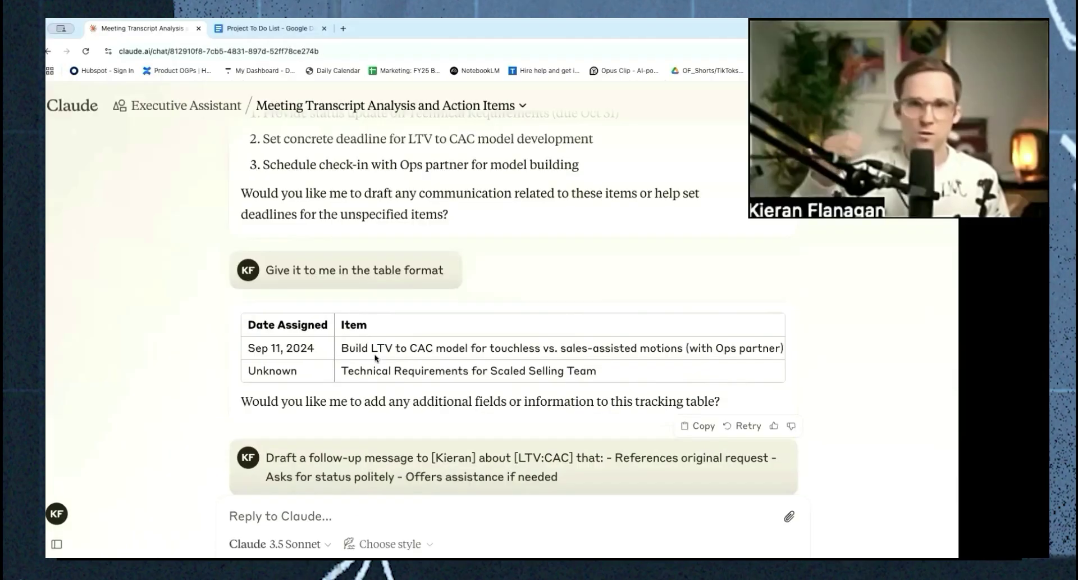
pyautogui.scroll(-1, 375, 357)
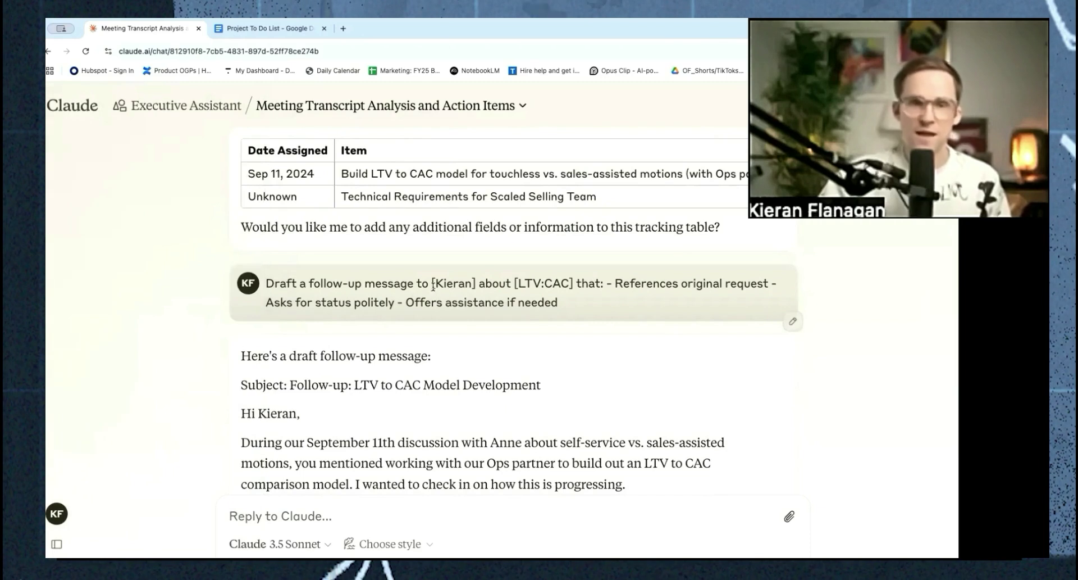
# Highlight the recipient and CAC topic placeholders in the sent prompt
pyautogui.doubleClick(455, 283)
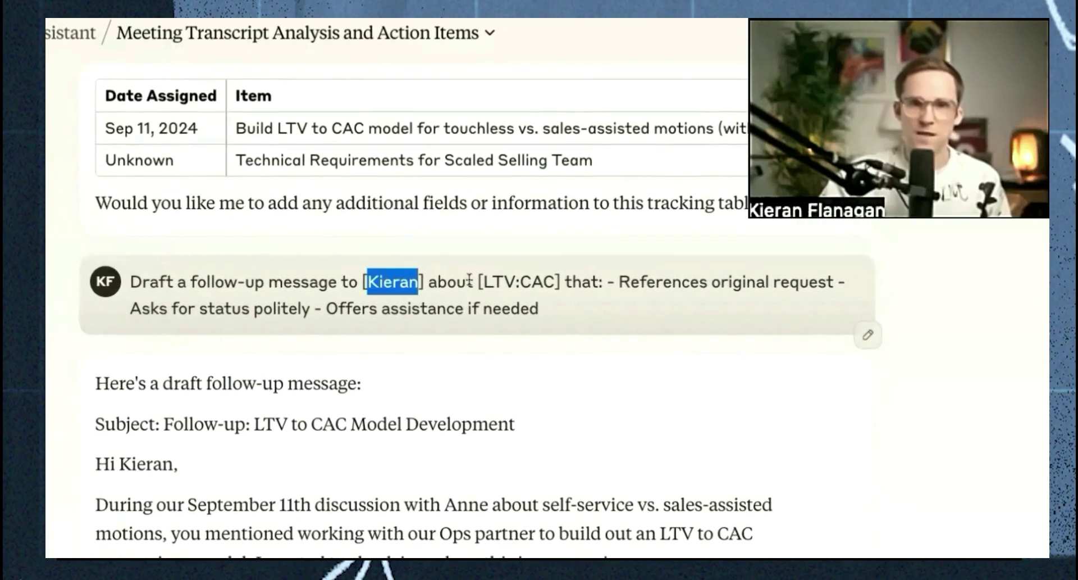
pyautogui.click(517, 272)
pyautogui.doubleClick(517, 278)
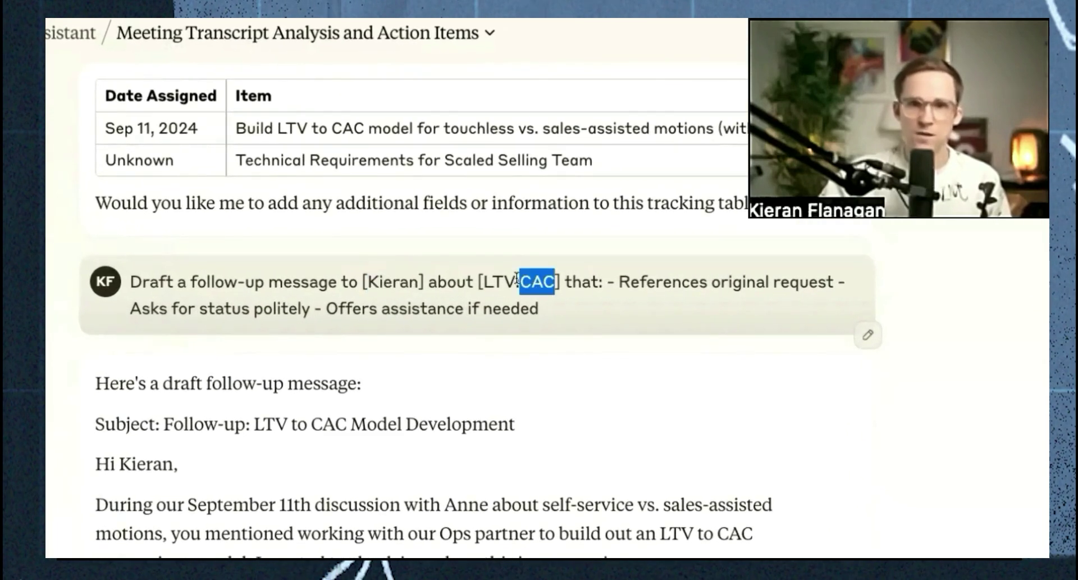
# Scroll through the 'Follow-up: LTV to CAC Model Development' draft email
pyautogui.scroll(-2, 516, 277)
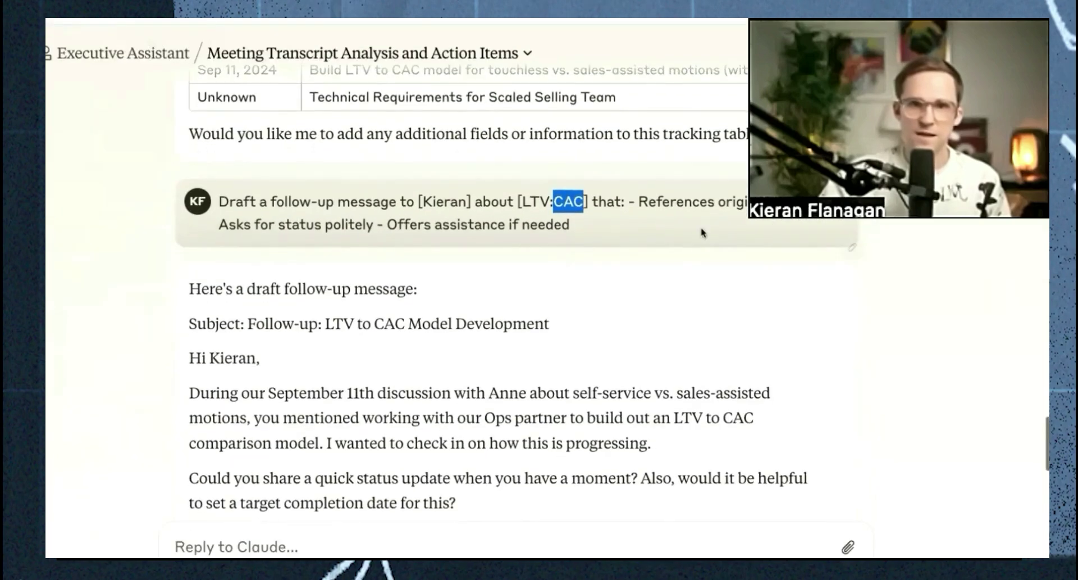
pyautogui.scroll(-2, 525, 294)
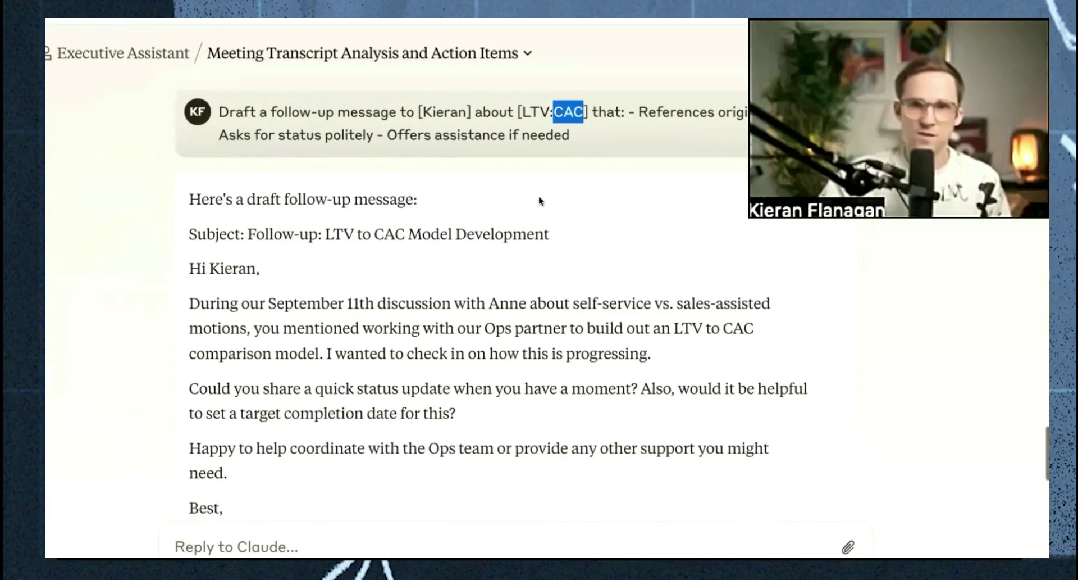
pyautogui.scroll(-1, 480, 342)
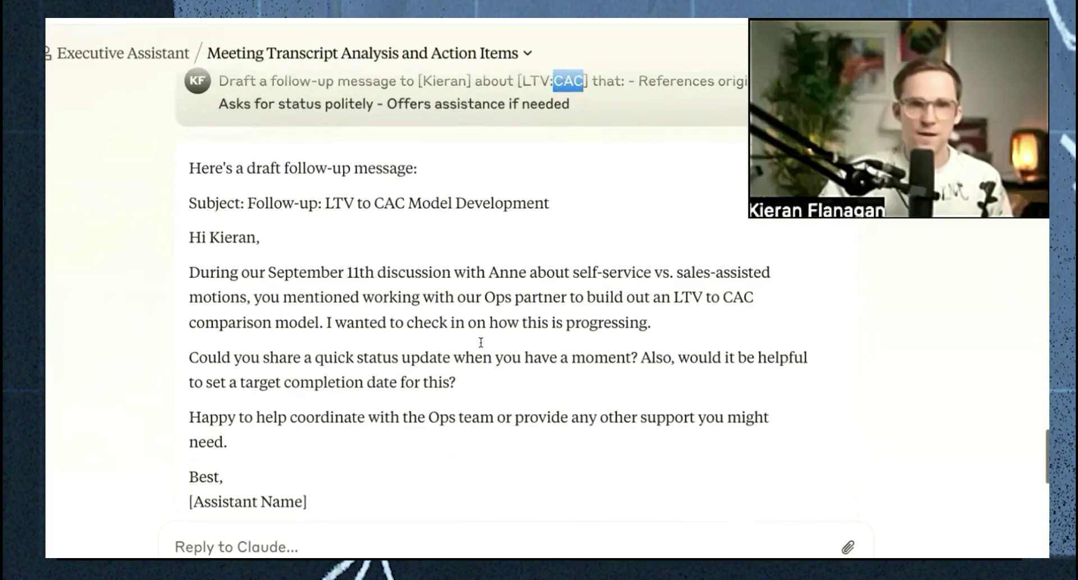
pyautogui.scroll(-3, 379, 299)
pyautogui.scroll(1, 419, 365)
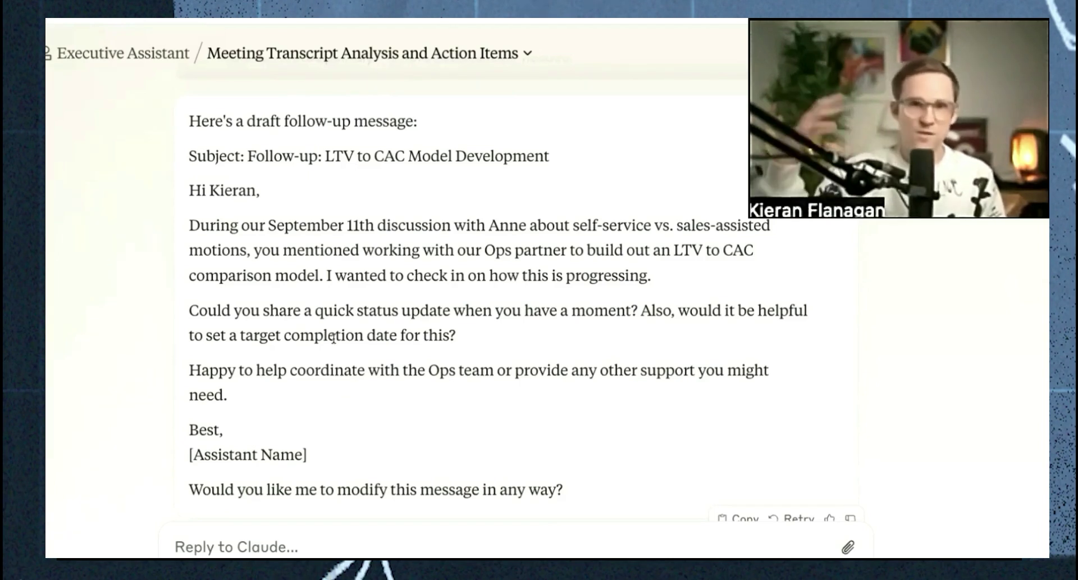
pyautogui.scroll(-1, 334, 337)
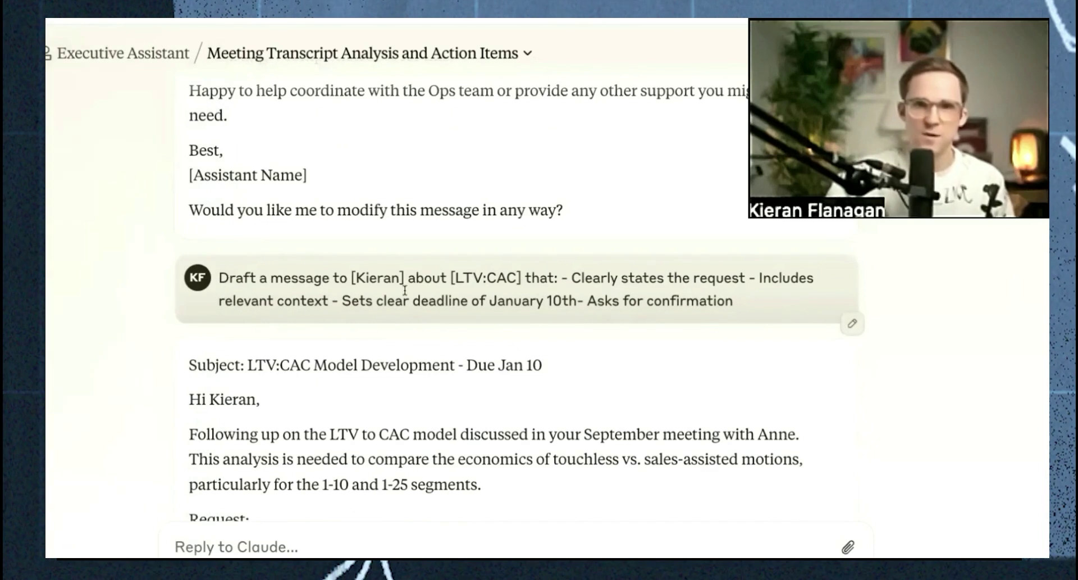
# Scroll through the four-item REQUIRED FOLLOW-UPS table, now including the LTV:CAC Model due Jan 10, 2025
pyautogui.scroll(-5, 391, 305)
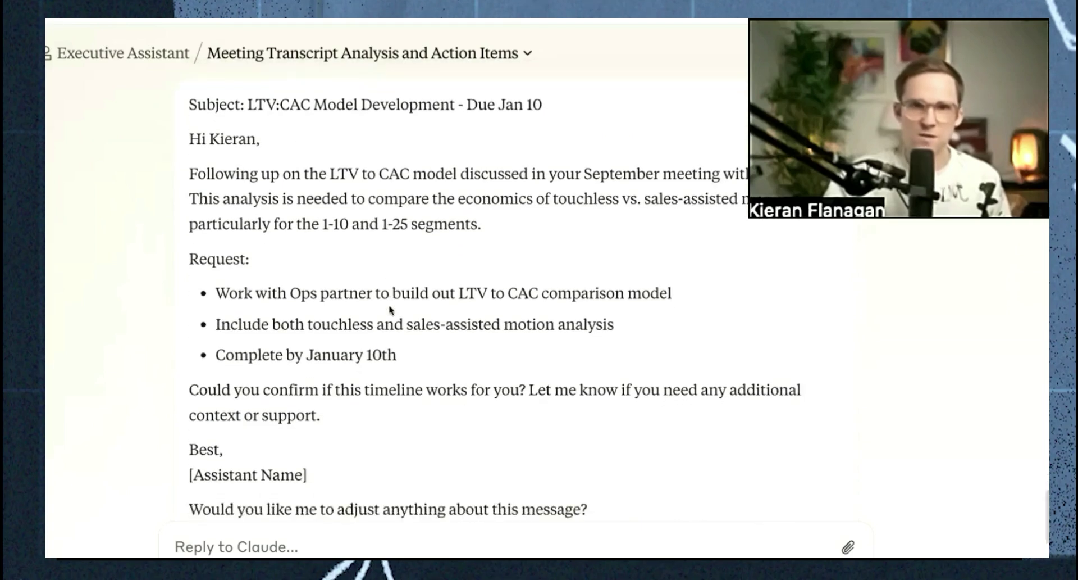
pyautogui.scroll(8, 410, 326)
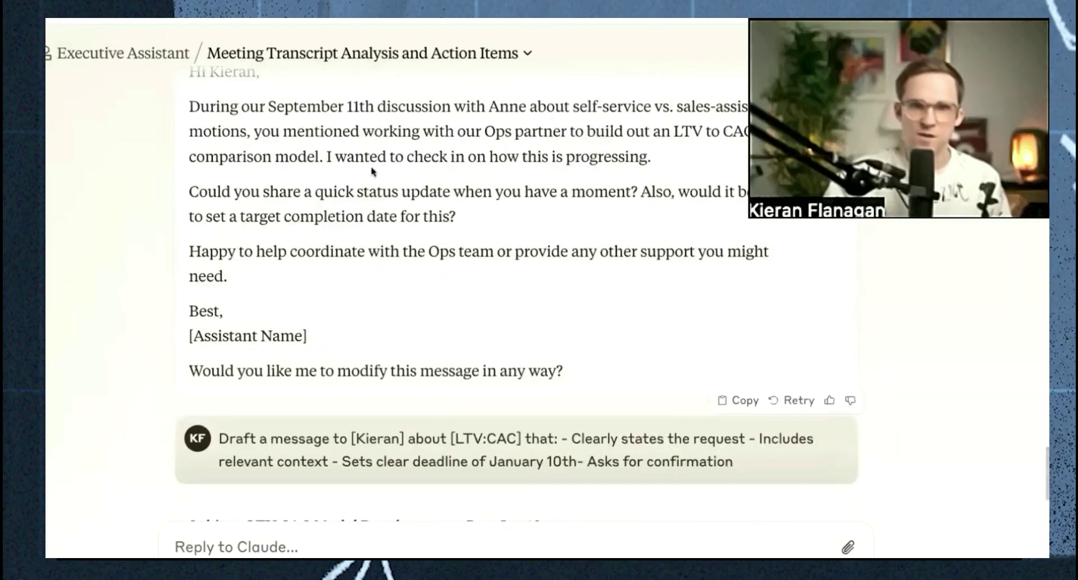
pyautogui.scroll(-8, 393, 303)
pyautogui.scroll(-5, 380, 274)
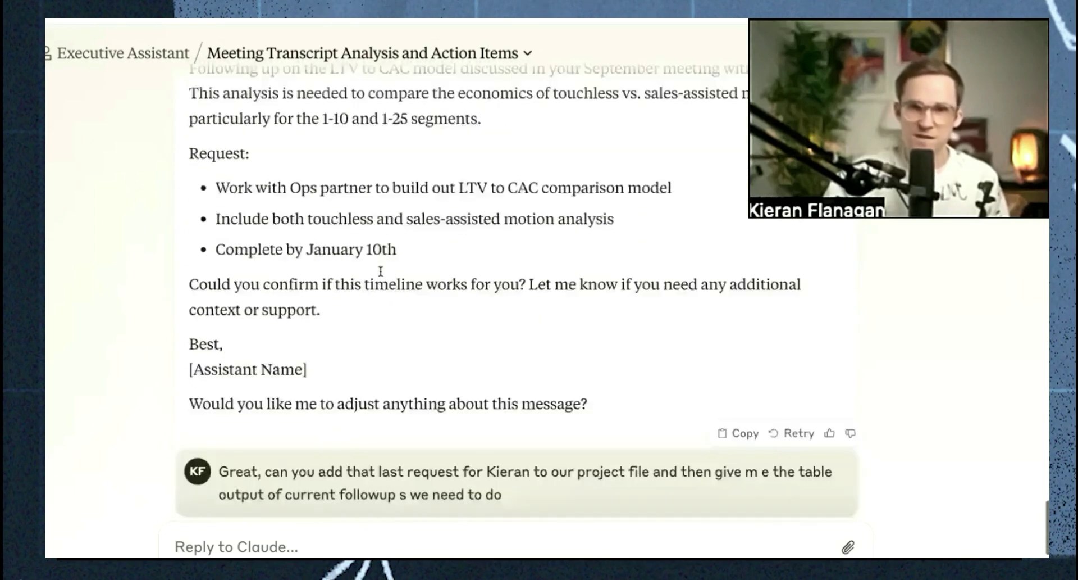
pyautogui.scroll(3, 331, 253)
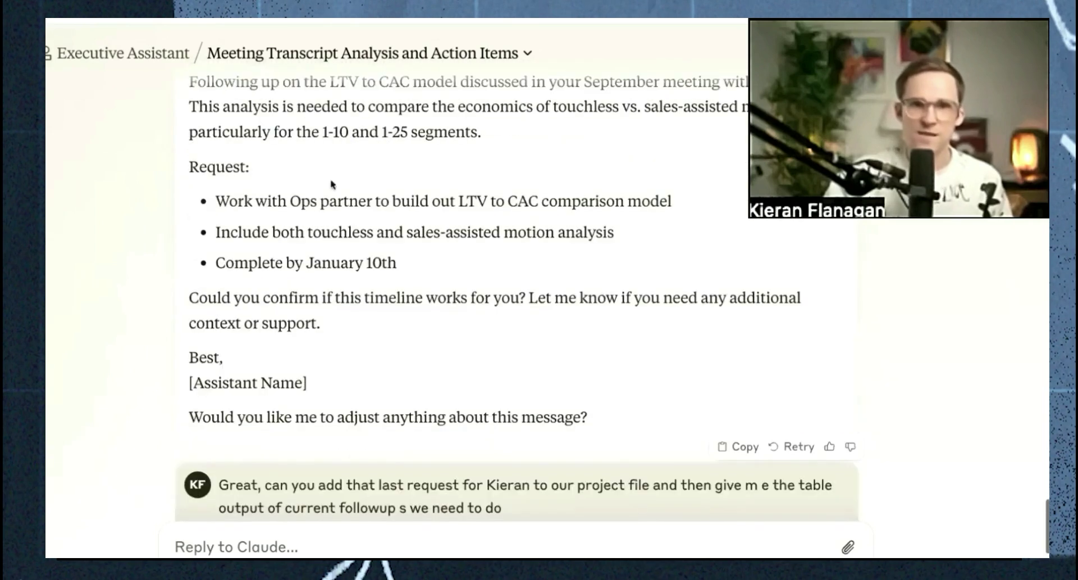
pyautogui.scroll(3, 324, 237)
pyautogui.scroll(1, 325, 231)
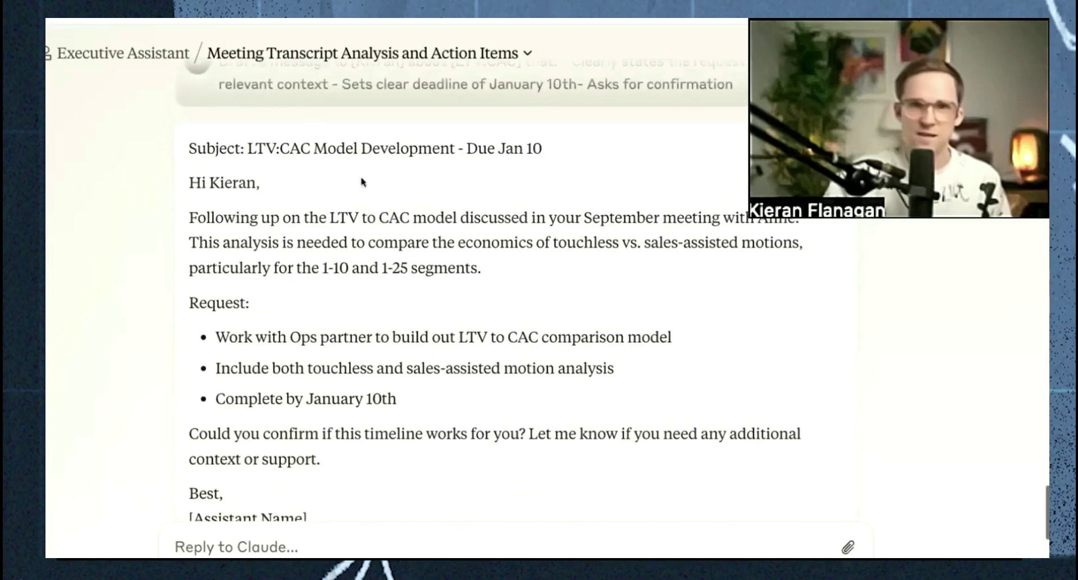
pyautogui.scroll(-6, 514, 212)
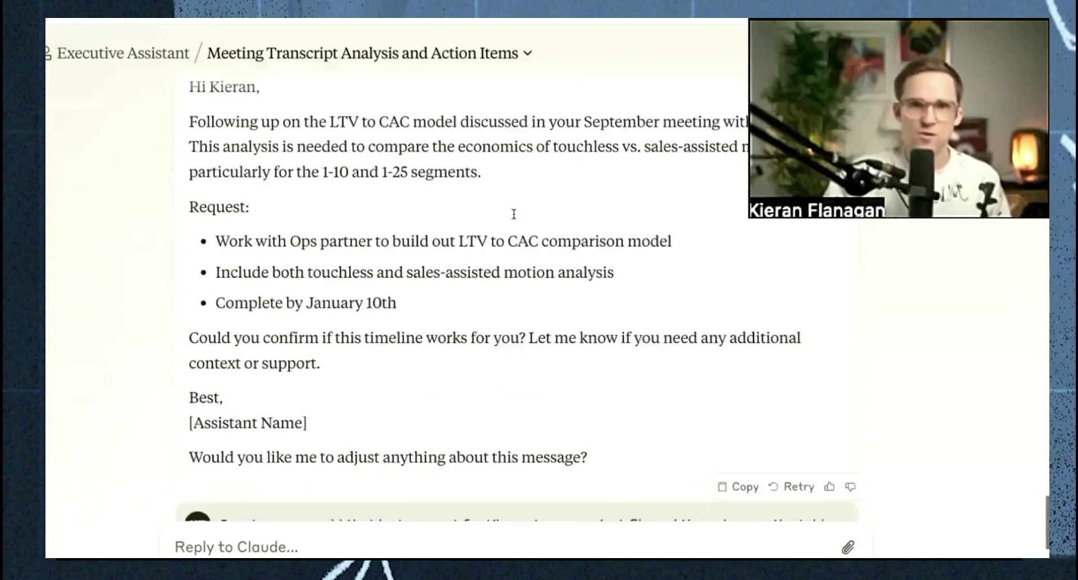
pyautogui.scroll(-2, 514, 213)
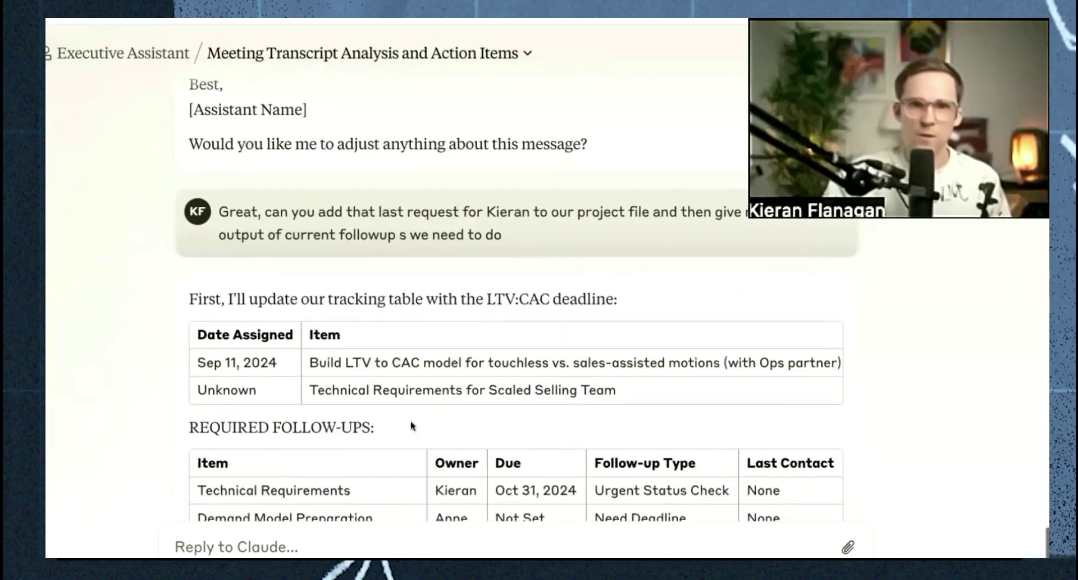
pyautogui.scroll(-2, 400, 406)
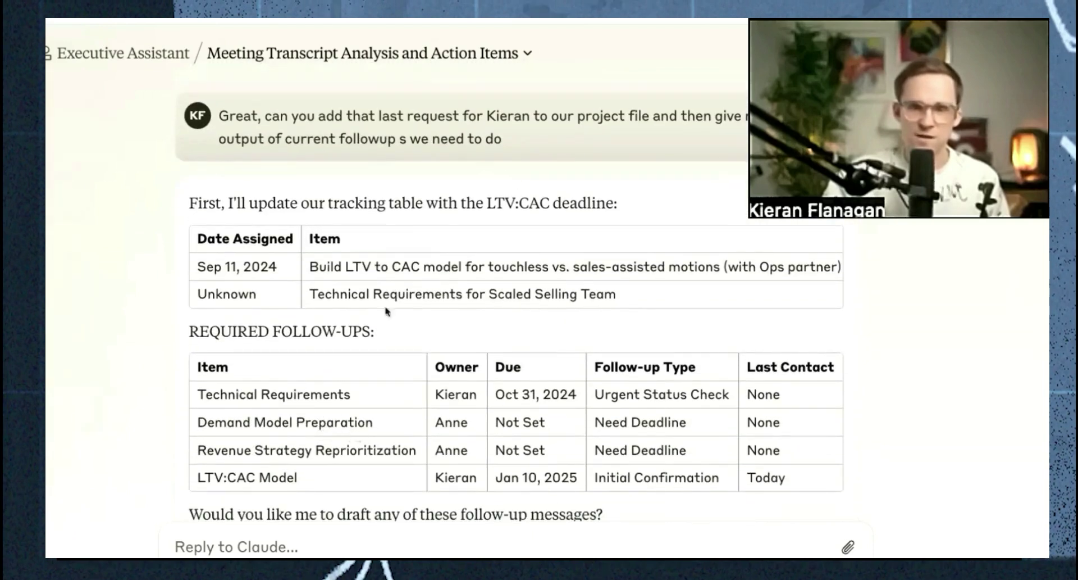
pyautogui.scroll(-1, 385, 314)
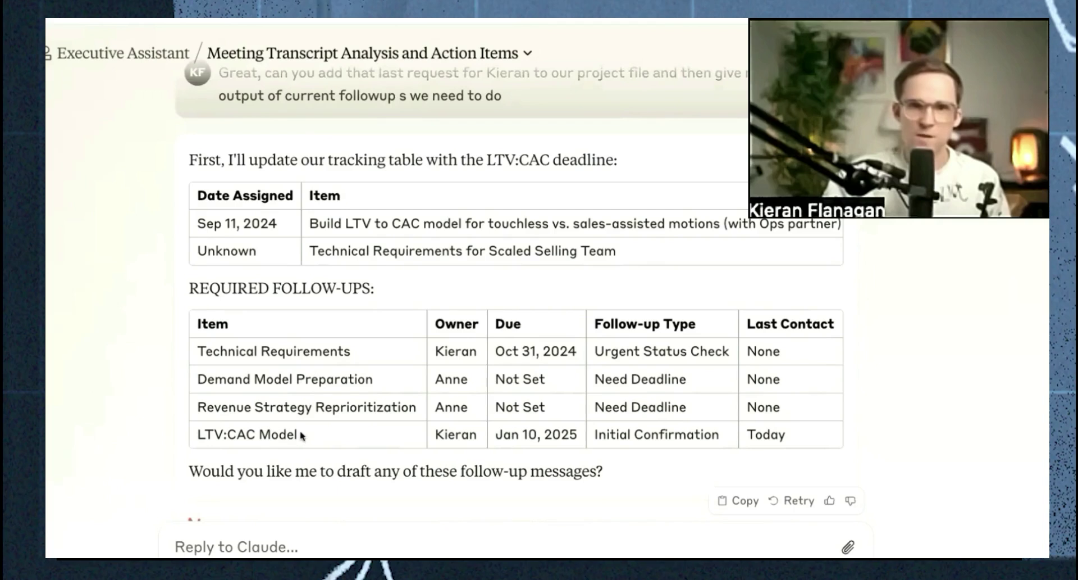
pyautogui.scroll(-1, 486, 436)
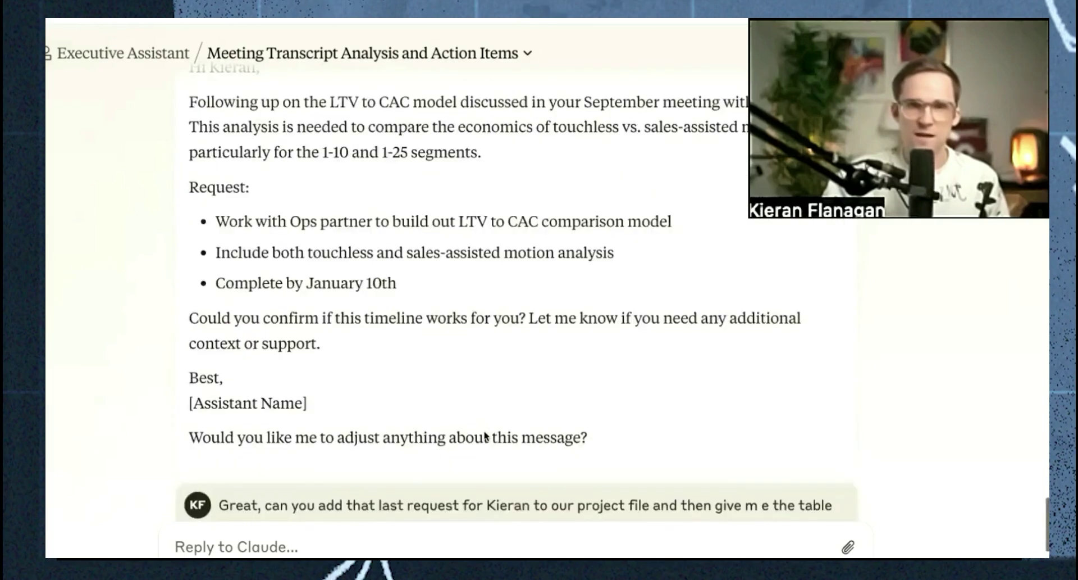
pyautogui.scroll(2, 486, 435)
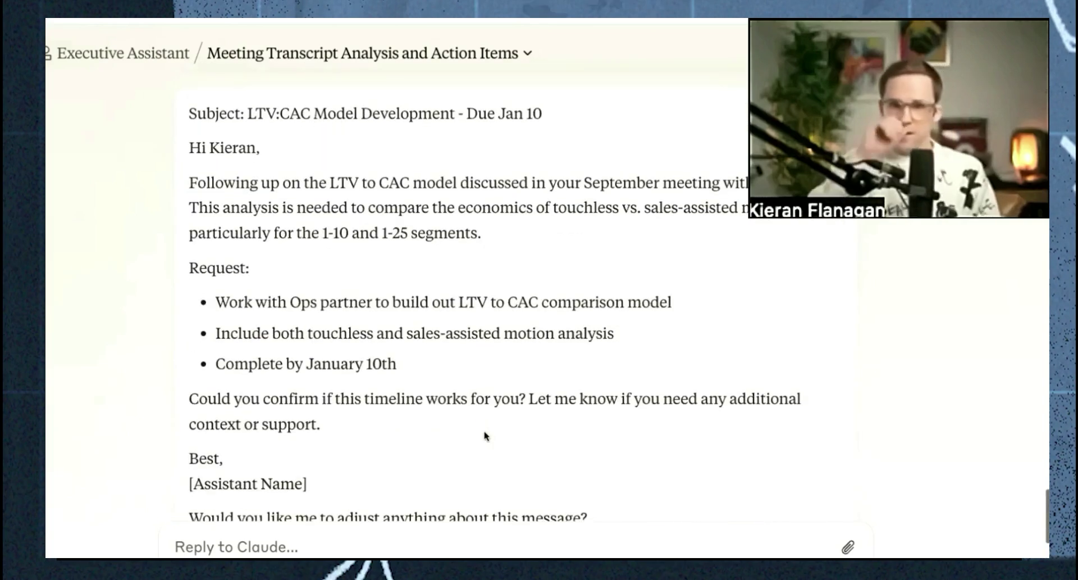
pyautogui.scroll(20, 486, 436)
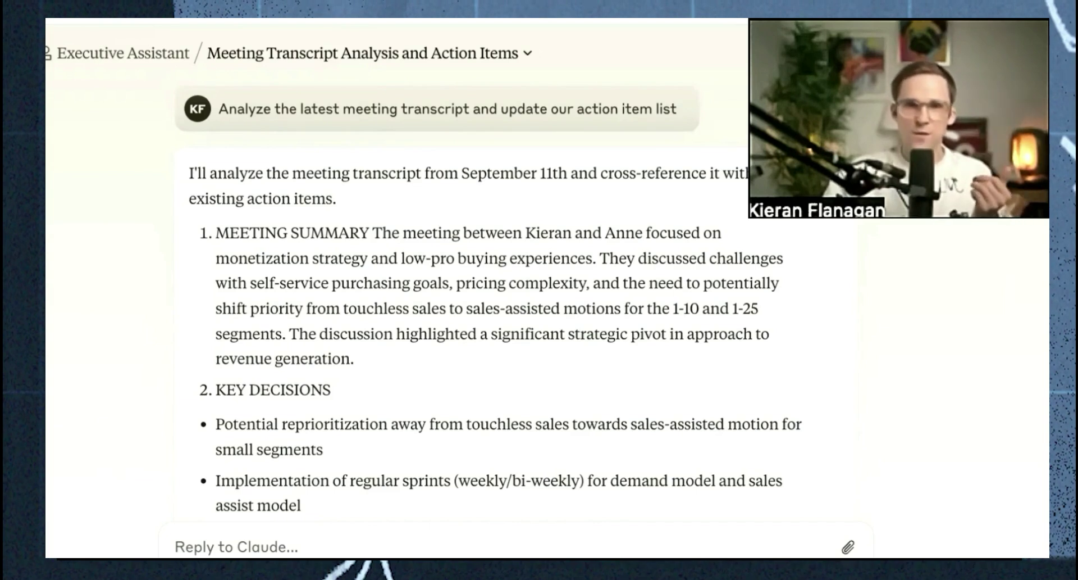
# Scroll through Claude's transcript reply, reviewing the meeting summary, key decisions and per-owner action items
pyautogui.scroll(-7, 505, 337)
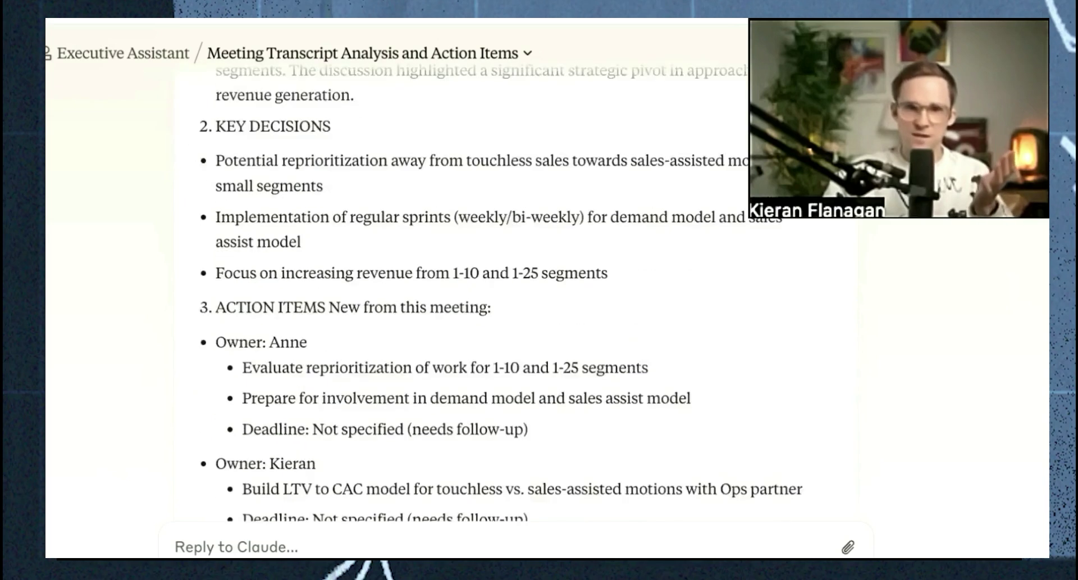
pyautogui.scroll(7, 506, 337)
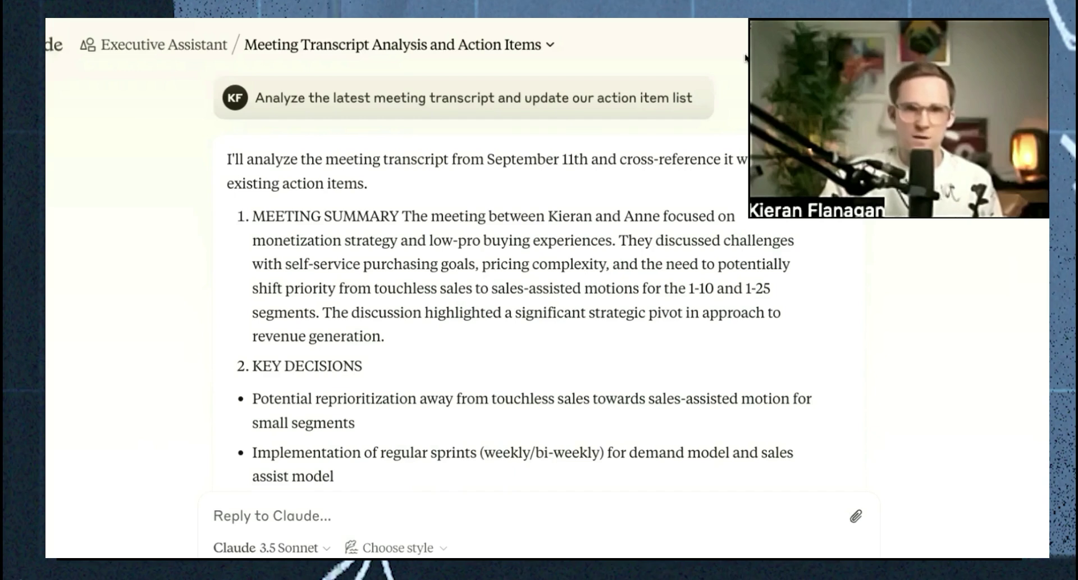
pyautogui.scroll(-5, 596, 220)
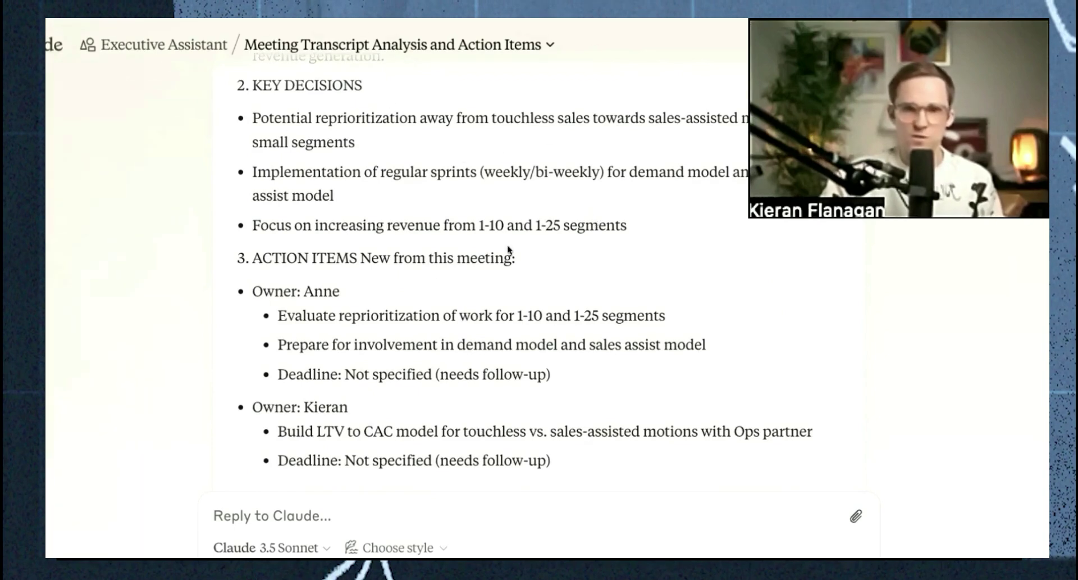
pyautogui.moveTo(47, 483)
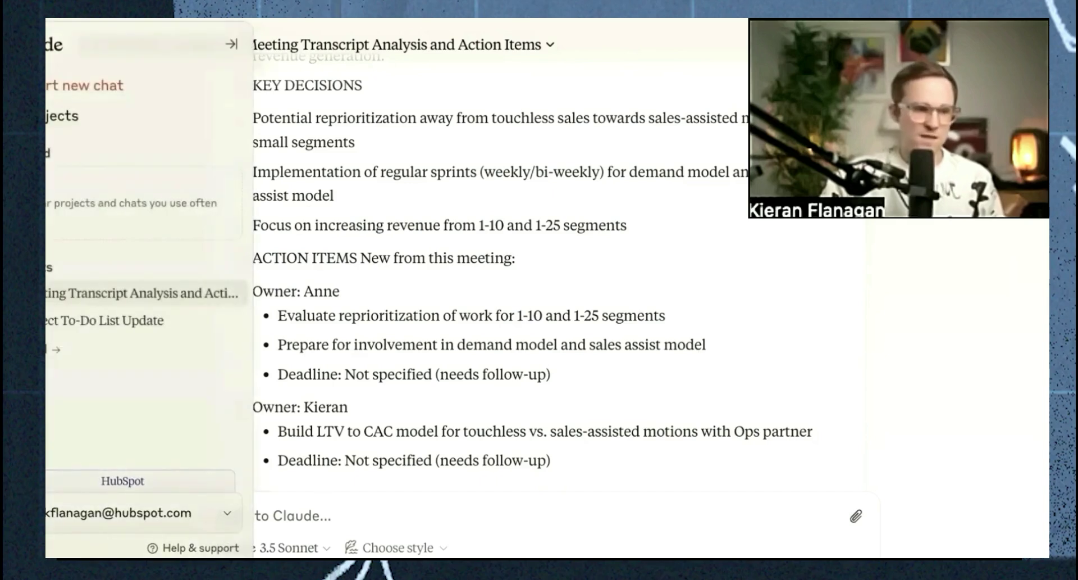